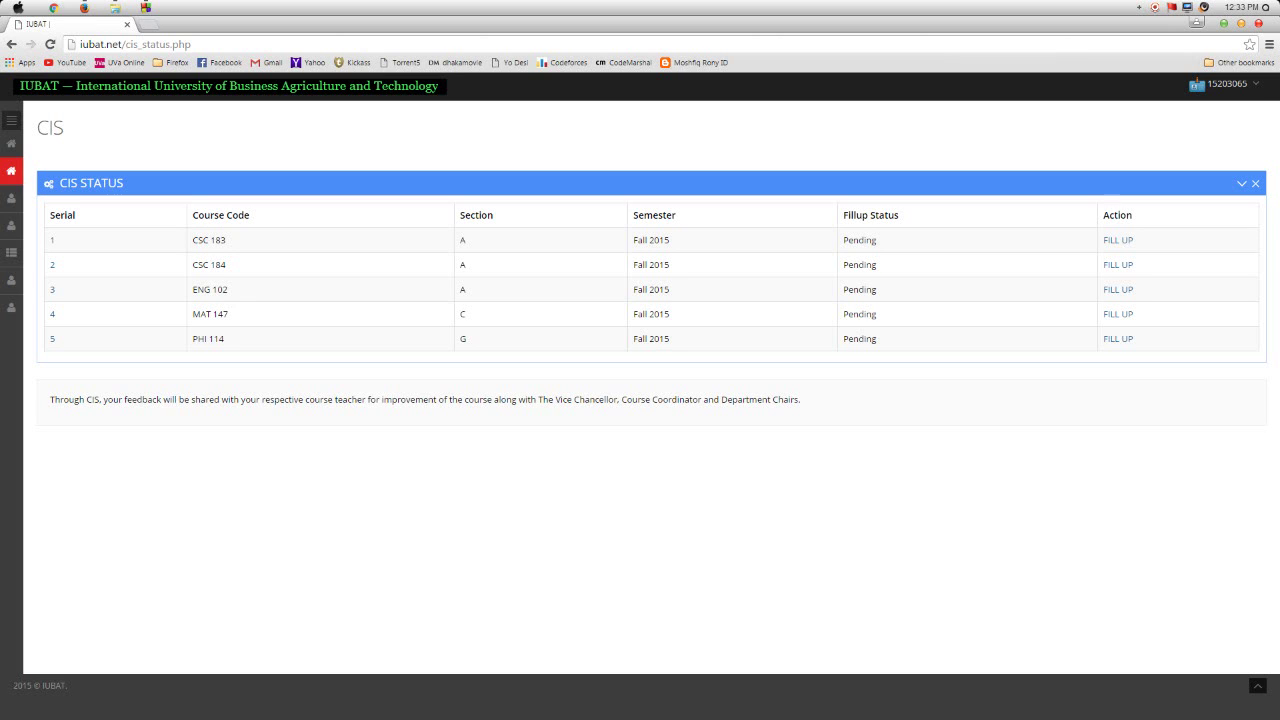
Log back in to the student account after logging out, and open the CIS status page
left_click(1222, 84)
left_click(1200, 140)
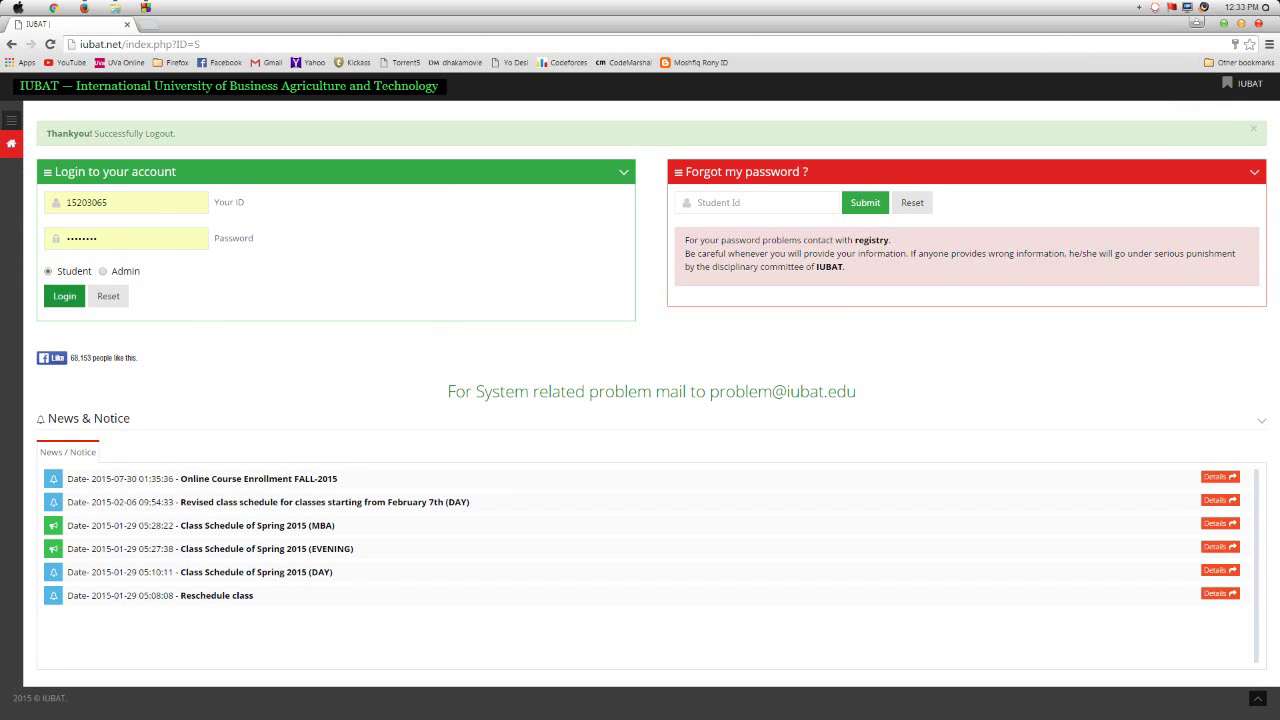
left_click(64, 296)
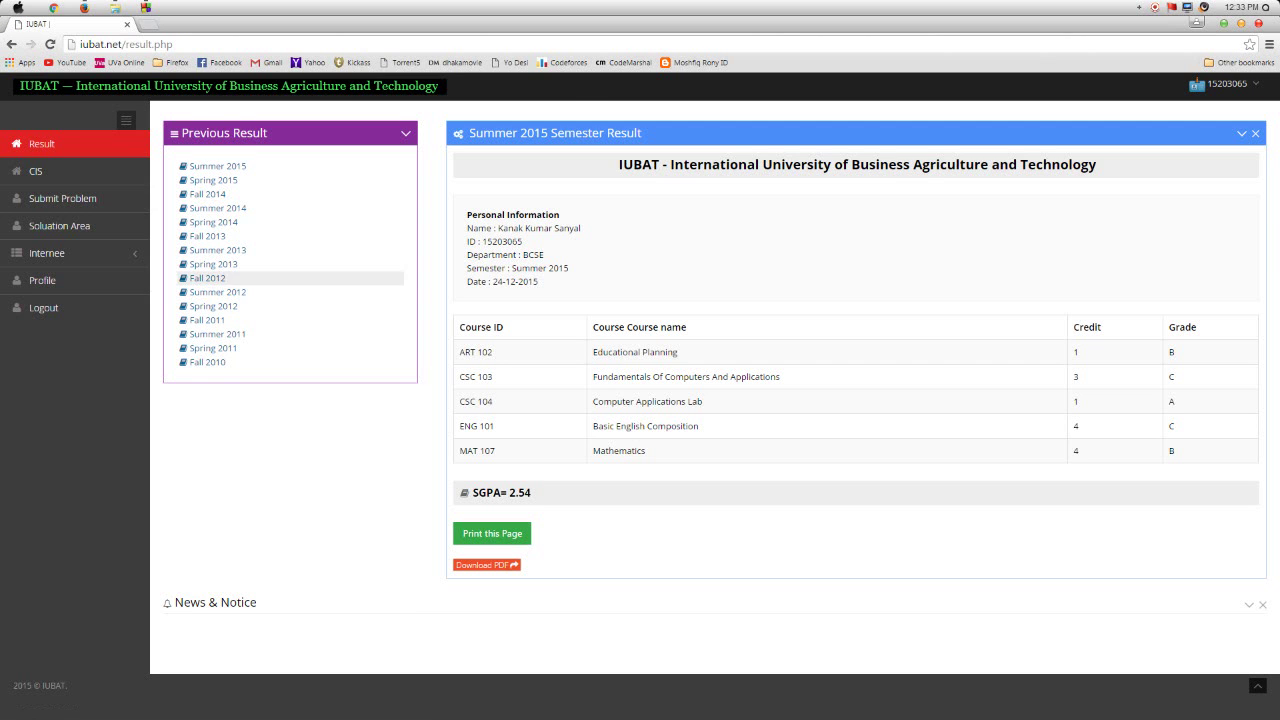
left_click(35, 171)
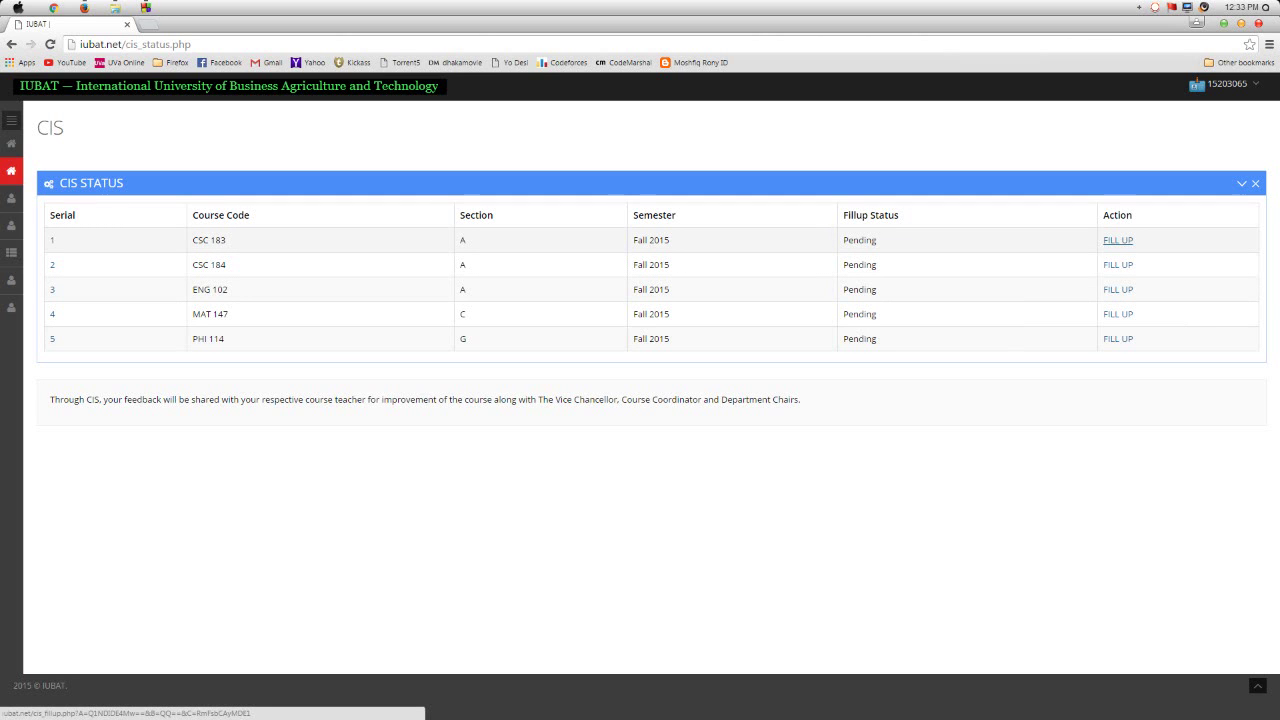
Open the CSC 183 CIS form and choose attendance "Missed less than three", credit hours 14-27, and 5 for objective 1
left_click(1118, 240)
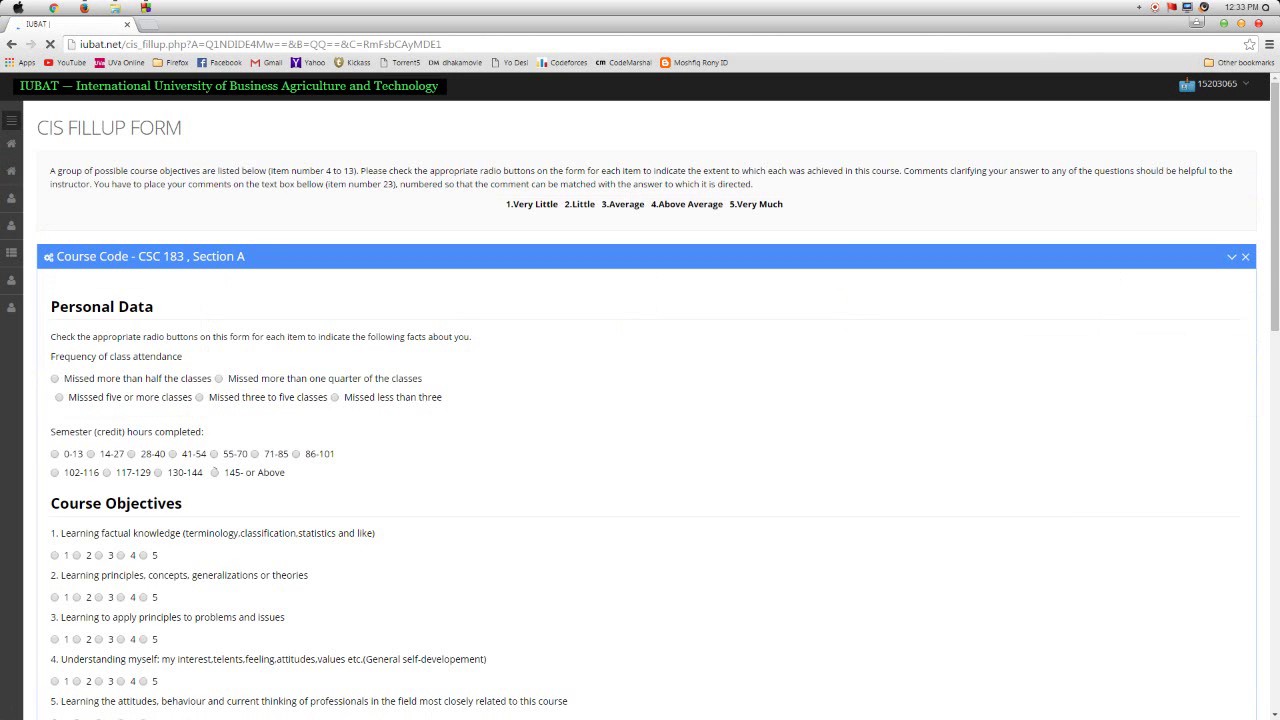
left_click_drag(51, 307, 153, 307)
left_click_drag(50, 171, 754, 184)
left_click_drag(506, 204, 788, 204)
left_click(788, 204)
left_click_drag(50, 431, 204, 431)
left_click(204, 431)
scroll(640, 400, "down", 3)
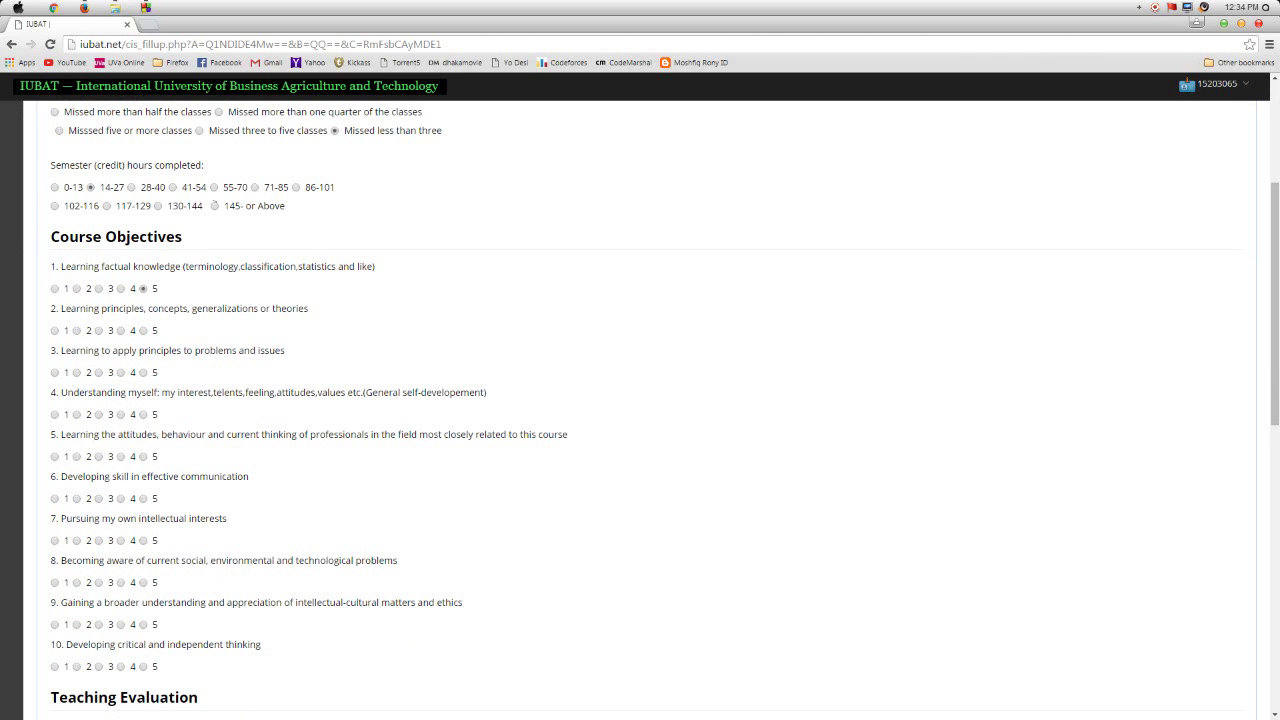
Rate course objectives 6 and 10 as 4 and the others from 2 to 9 as 5
scroll(640, 400, "up", 3)
scroll(640, 400, "down", 4)
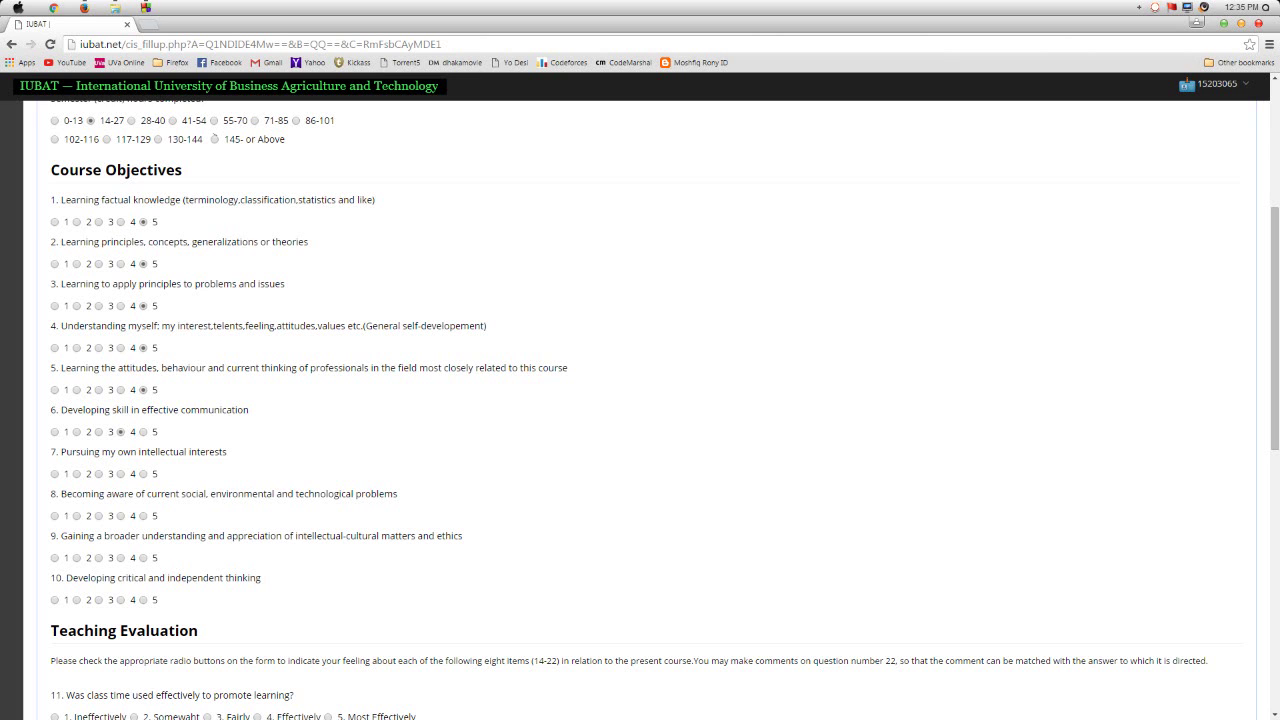
scroll(640, 400, "down", 3)
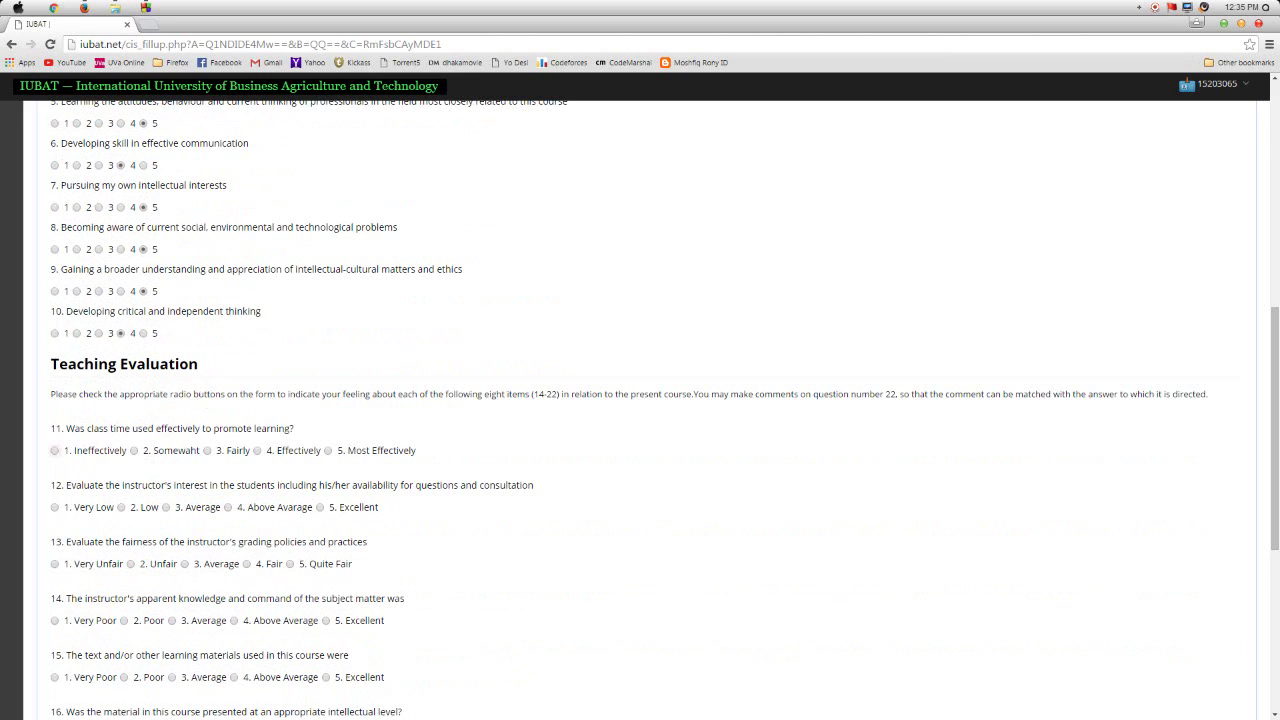
Answer teaching evaluation questions 11 to 18 for CSC 183 with option 5 and submit the form
key("Left")
scroll(640, 400, "down", 4)
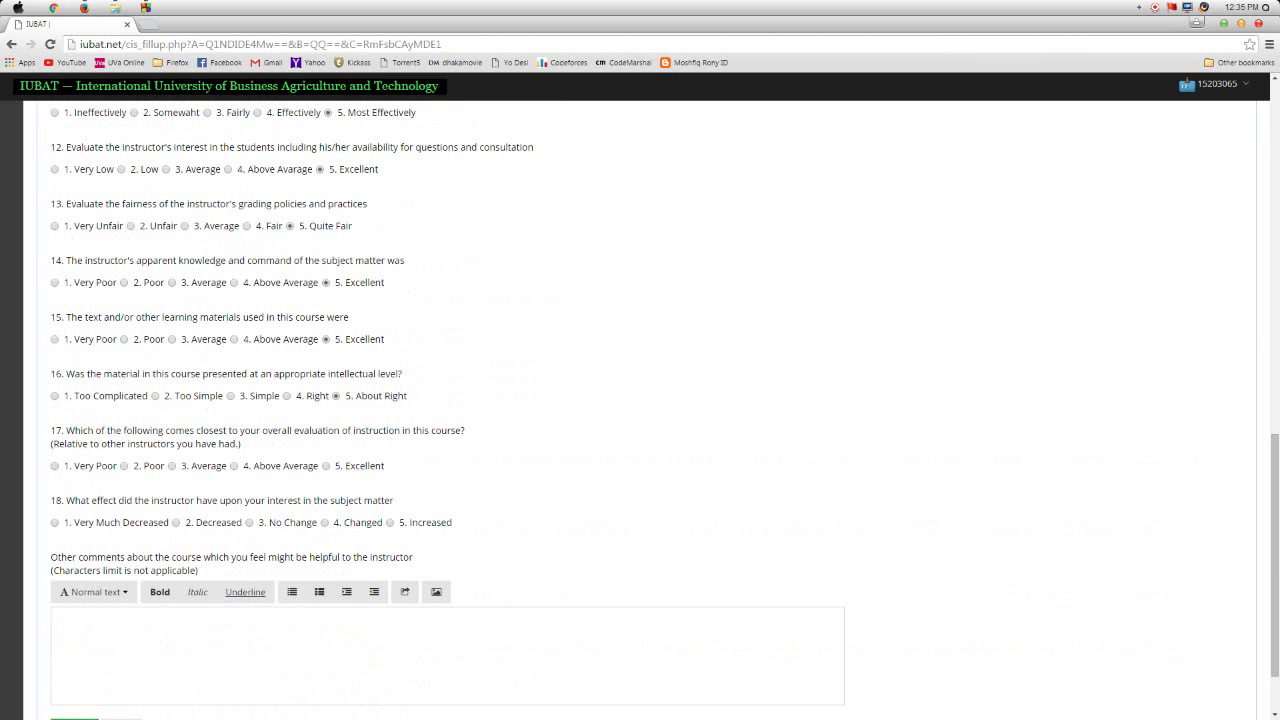
key("Left")
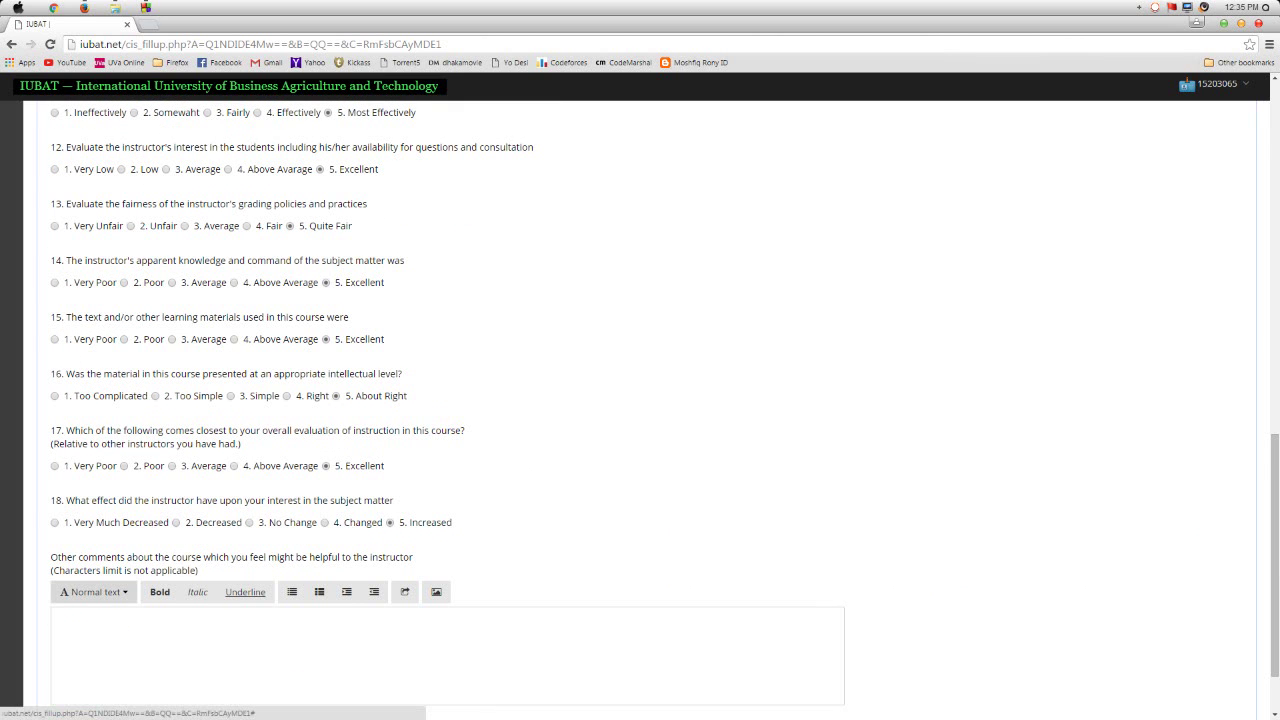
scroll(640, 400, "down", 2)
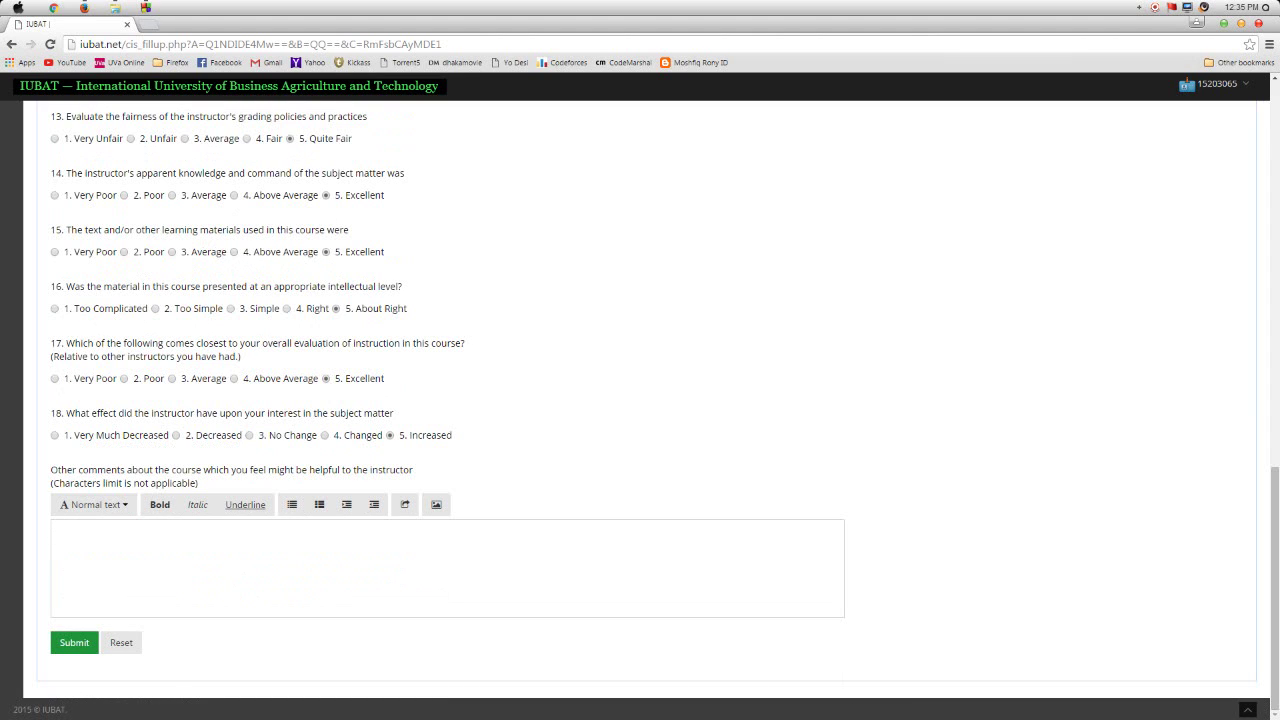
left_click(74, 642)
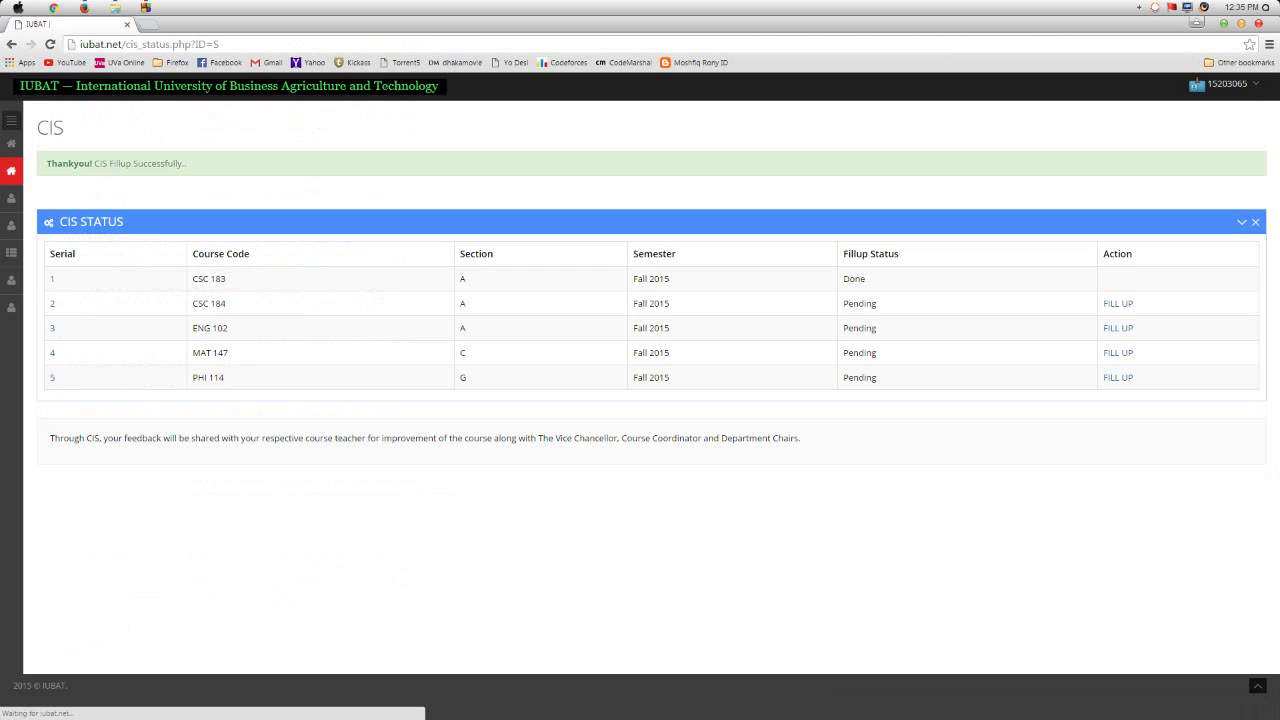
Open the CSC 184 CIS form and choose attendance "Missed less than three", credit hours 14-27, and 5 for objective 1
left_click_drag(843, 254, 900, 254)
left_click(900, 254)
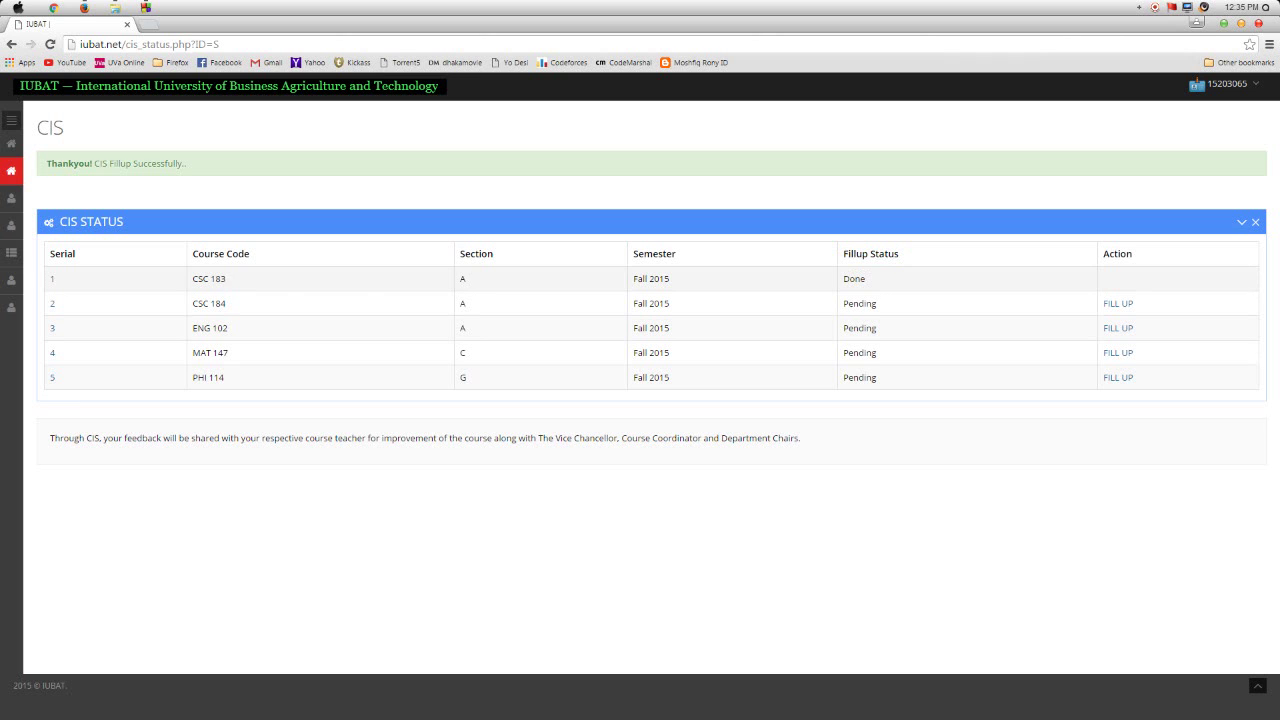
left_click(1117, 303)
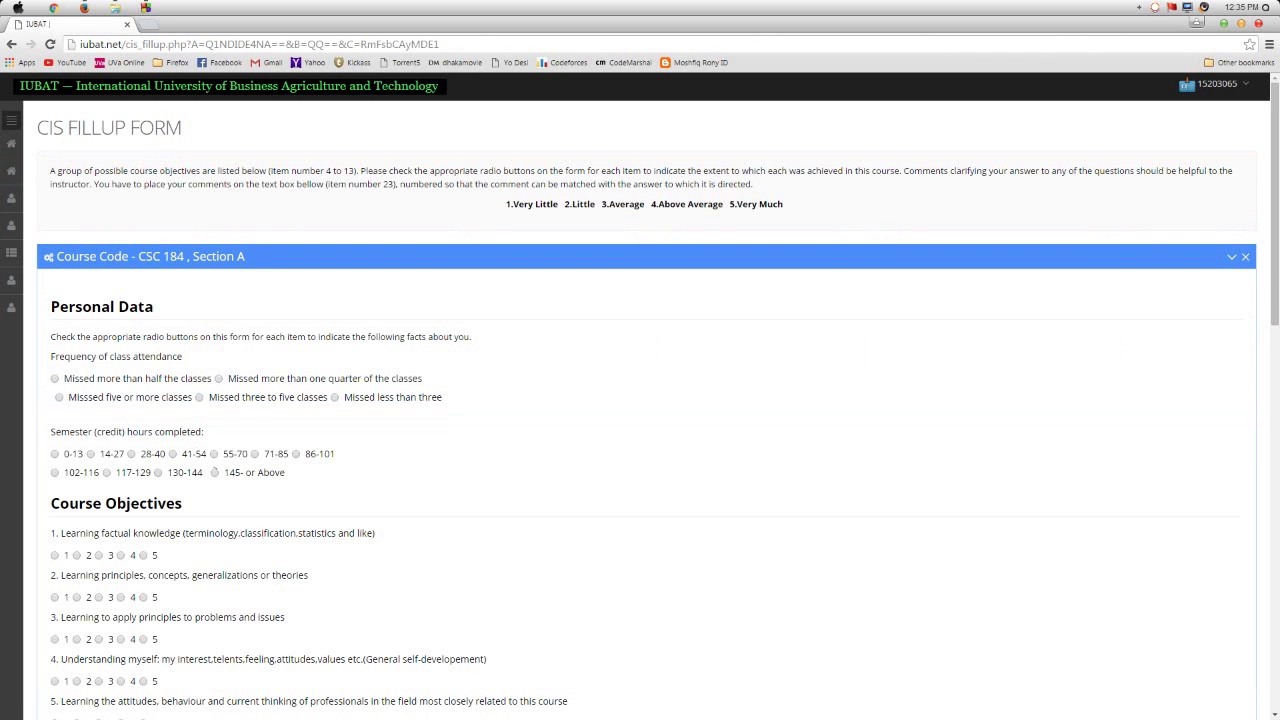
left_click(90, 453)
scroll(640, 400, "down", 3)
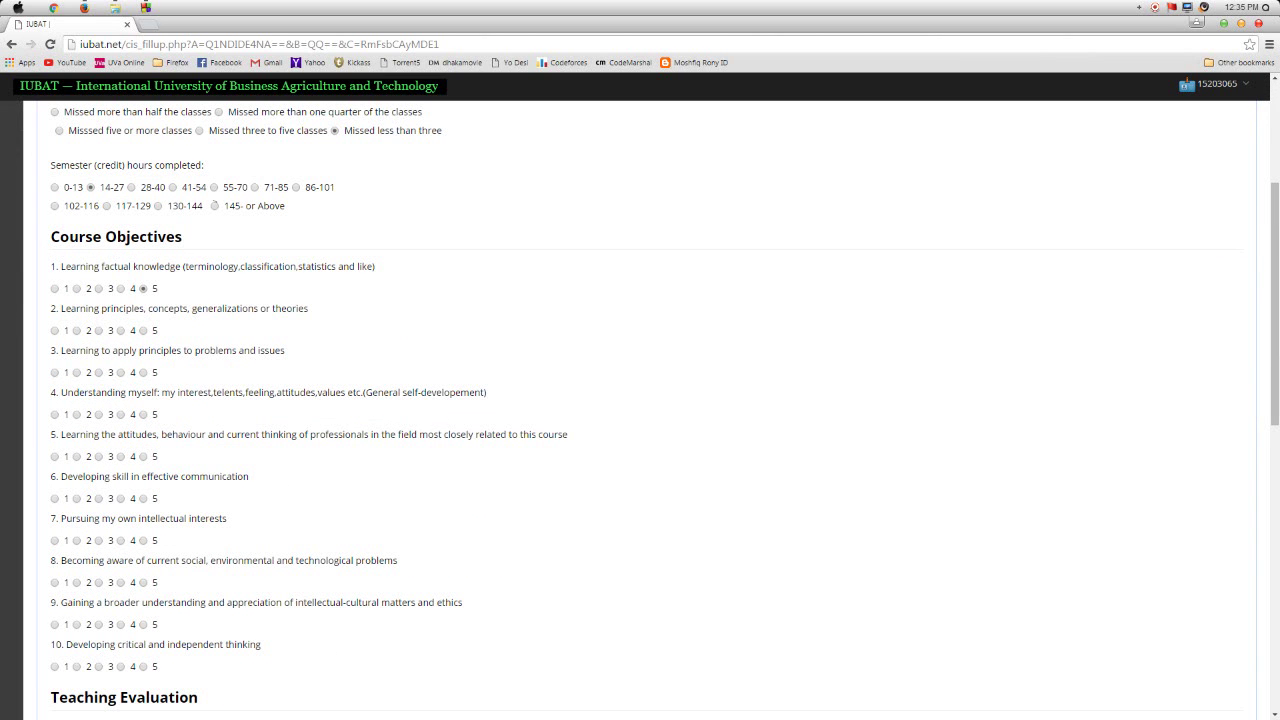
Rate CSC 184 course objectives 3, 5, 6, 7 and 10 as 5, and objectives 4 and 9 as 4
left_click(143, 498)
left_click(143, 540)
left_click(143, 666)
Answer teaching questions 12, 15 and 17 with option 4 and the rest of 11 to 18 with option 5, and try to submit
scroll(640, 400, "down", 4)
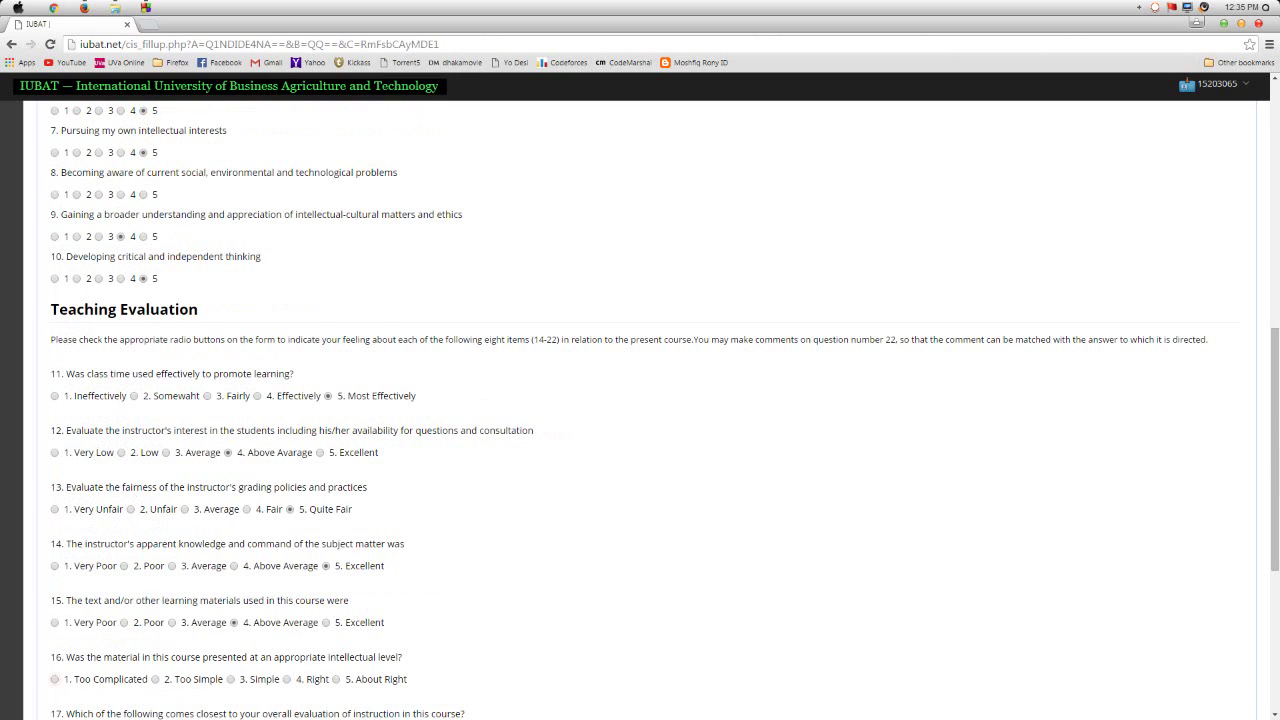
left_click(336, 679)
scroll(640, 400, "down", 4)
left_click(326, 395)
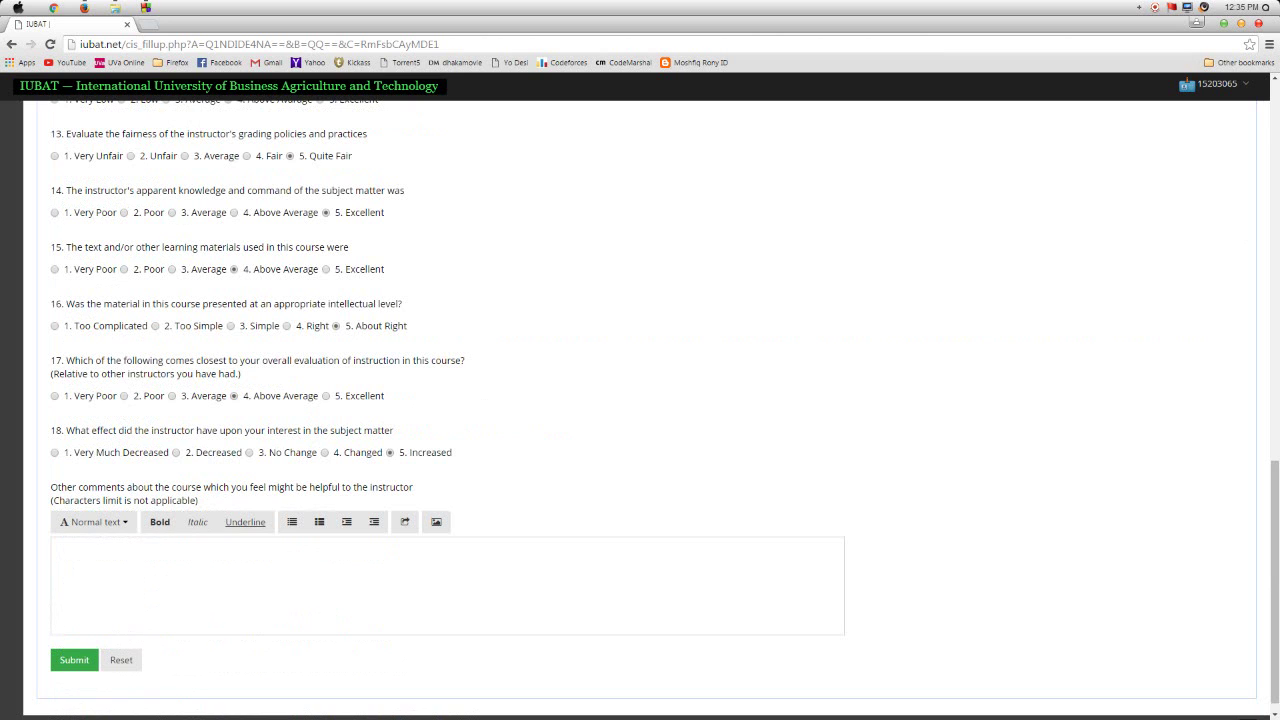
scroll(640, 410, "down", 1)
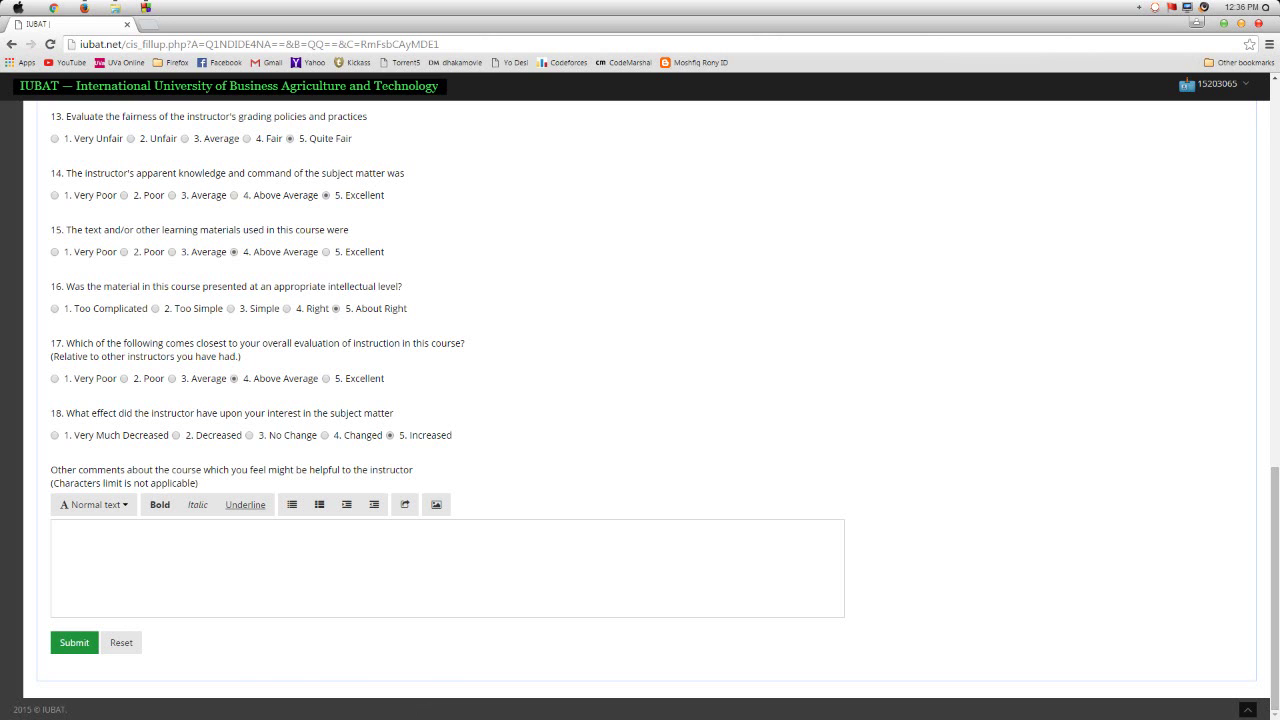
left_click(74, 642)
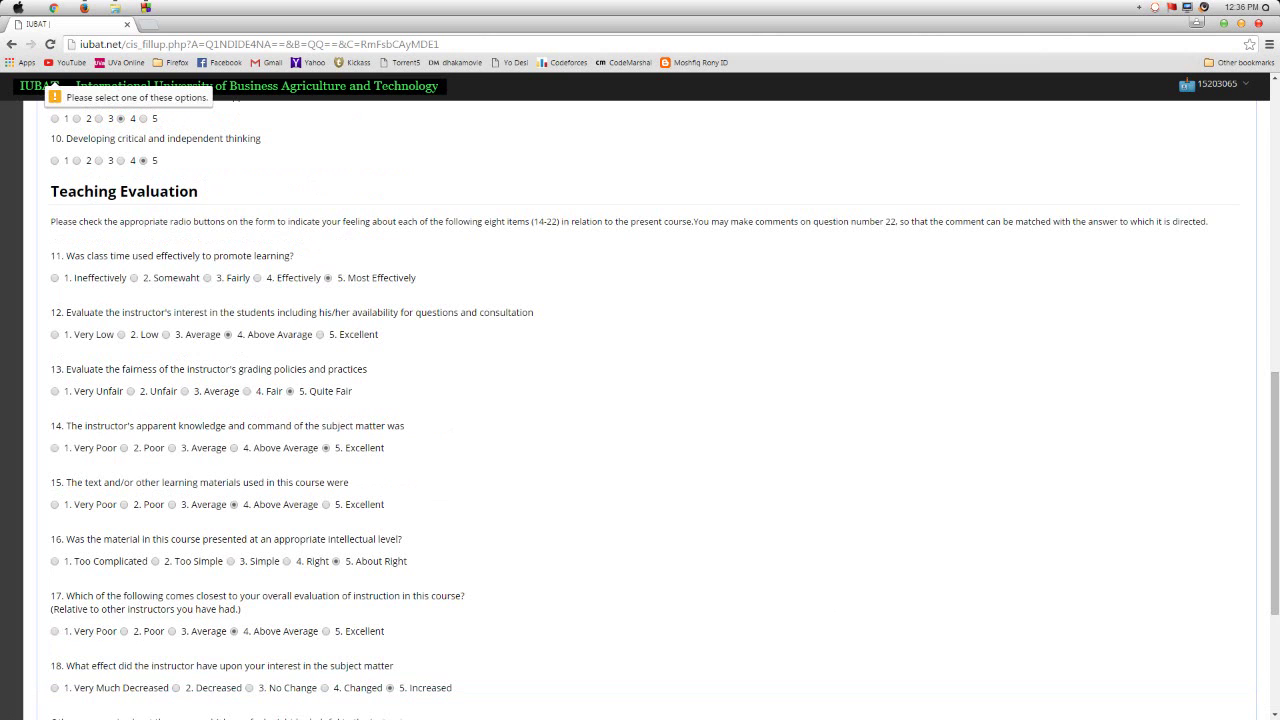
Rate the skipped course objective 8 as 5 and submit the CSC 184 form
scroll(640, 400, "up", 3)
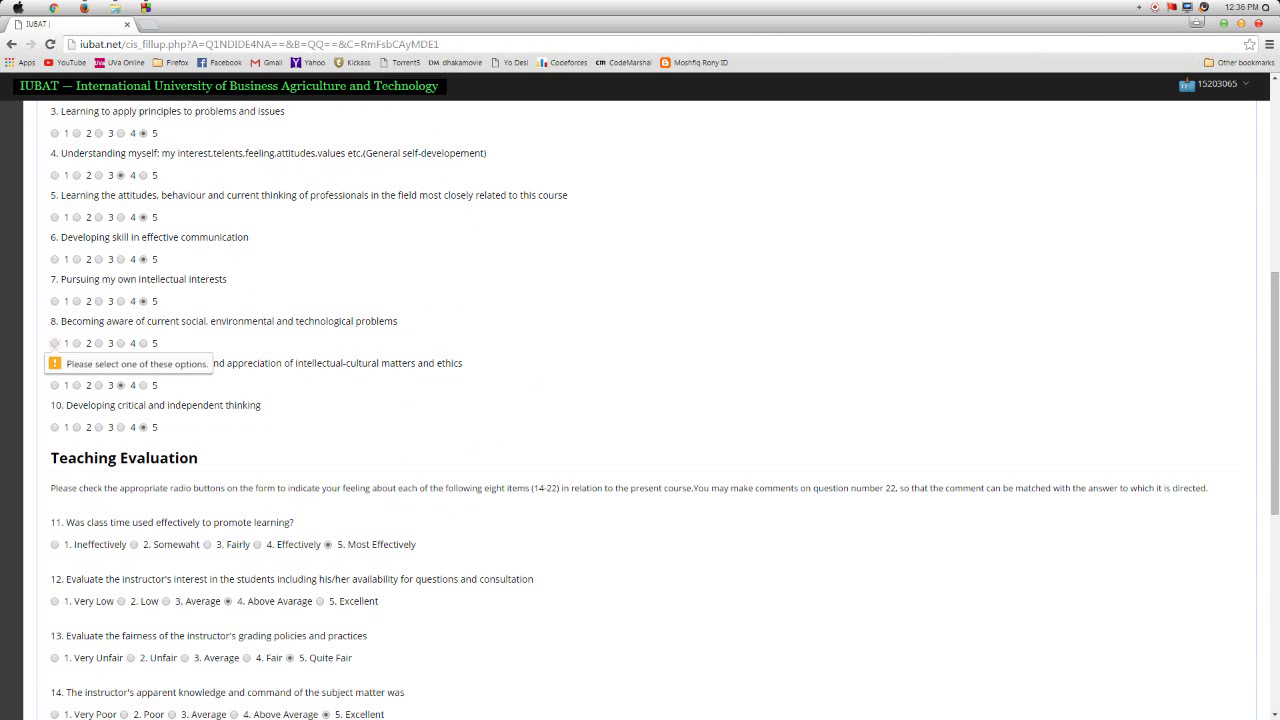
left_click(143, 343)
scroll(640, 400, "down", 6)
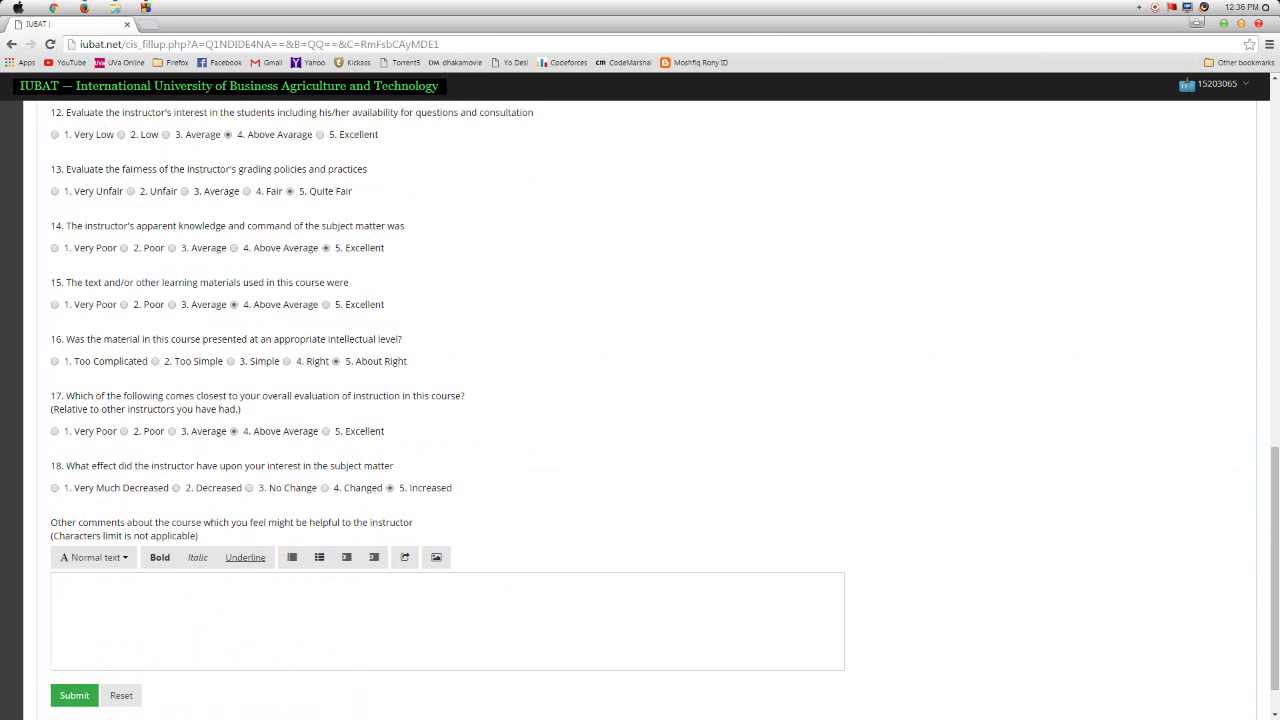
left_click(74, 642)
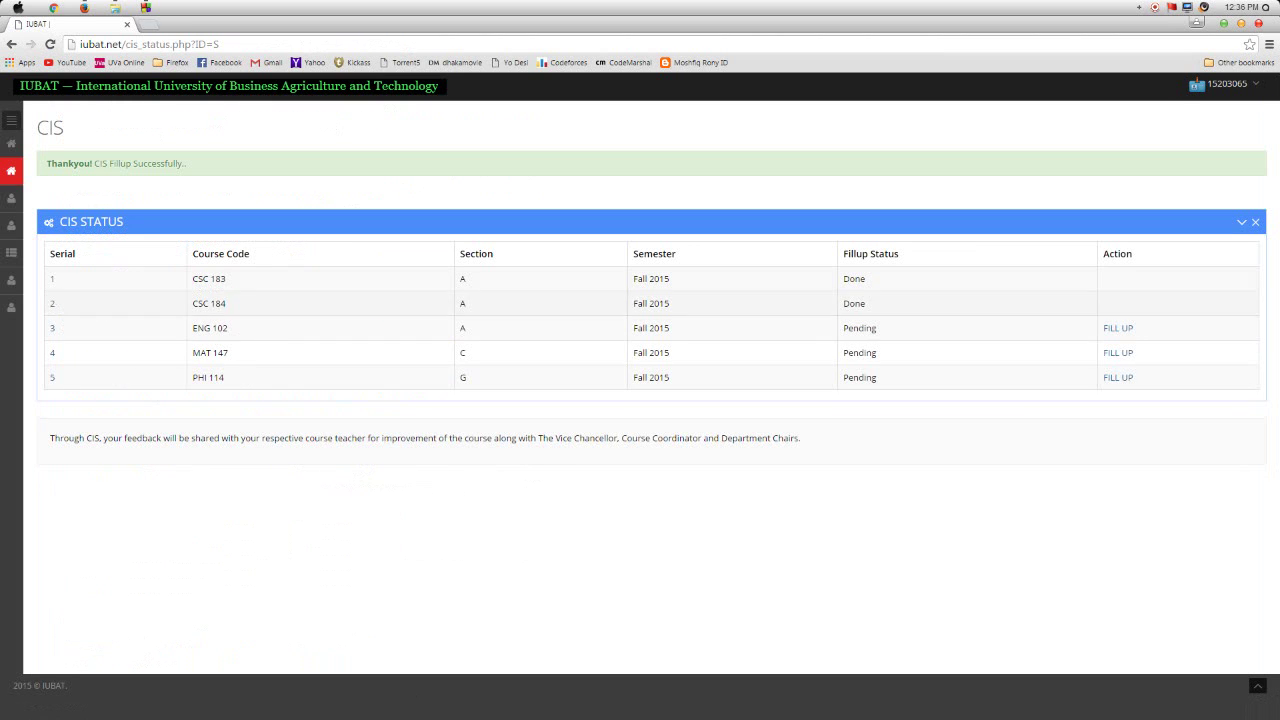
Fill in the ENG 102 form with attendance "Missed less than three", credit hours 14-27, and 5 for all ten course objectives
left_click(1117, 328)
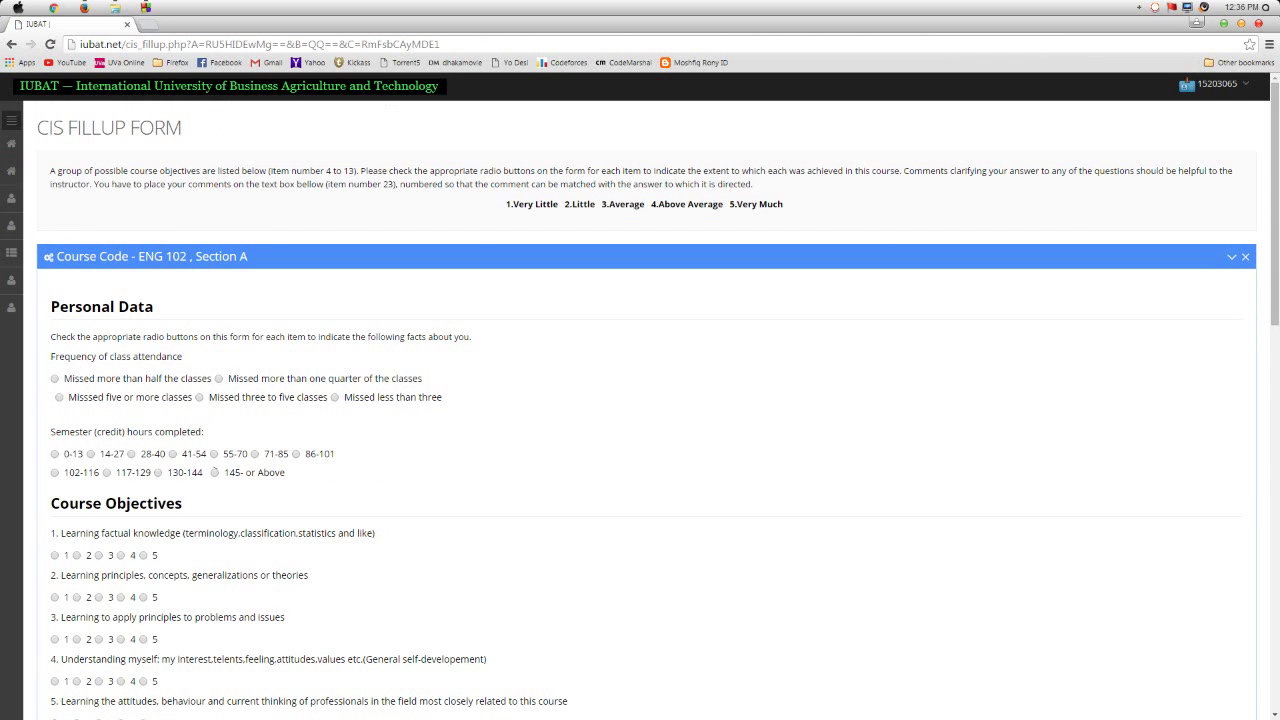
scroll(640, 400, "down", 3)
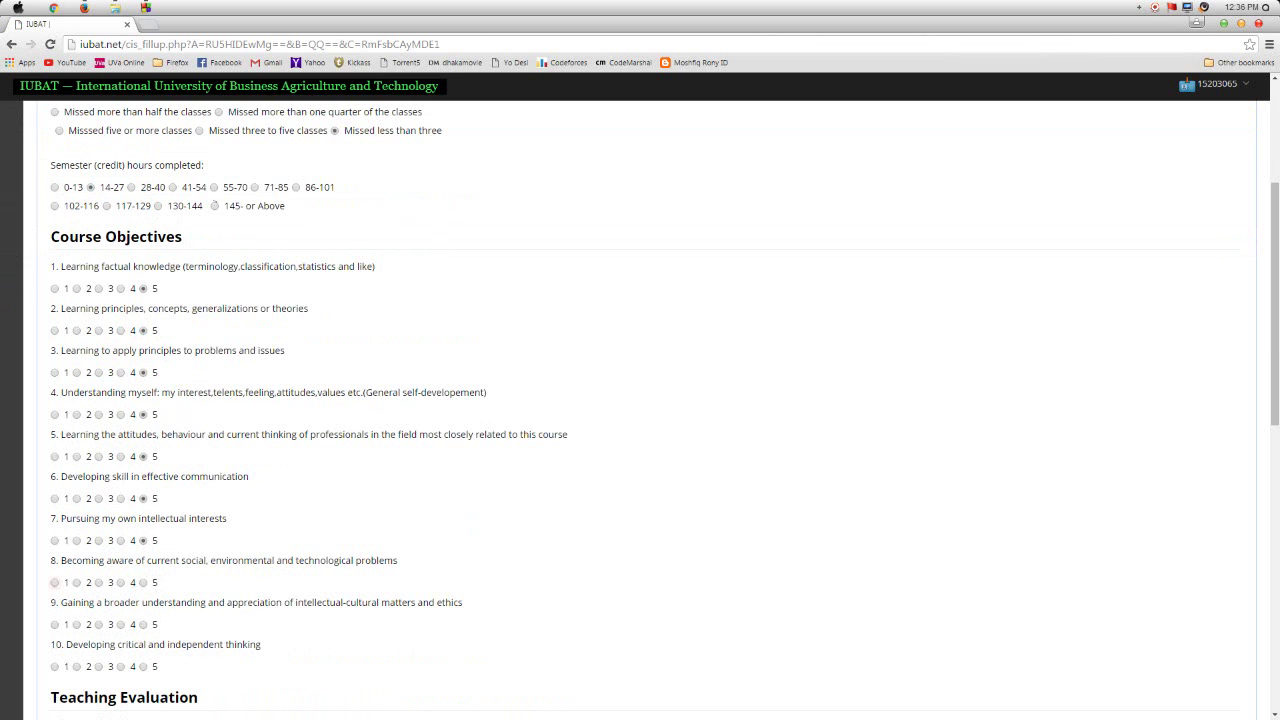
left_click(143, 666)
Answer all ENG 102 teaching evaluation questions, using option 5 for 11 and 13 to 18, and submit the form
scroll(640, 400, "down", 4)
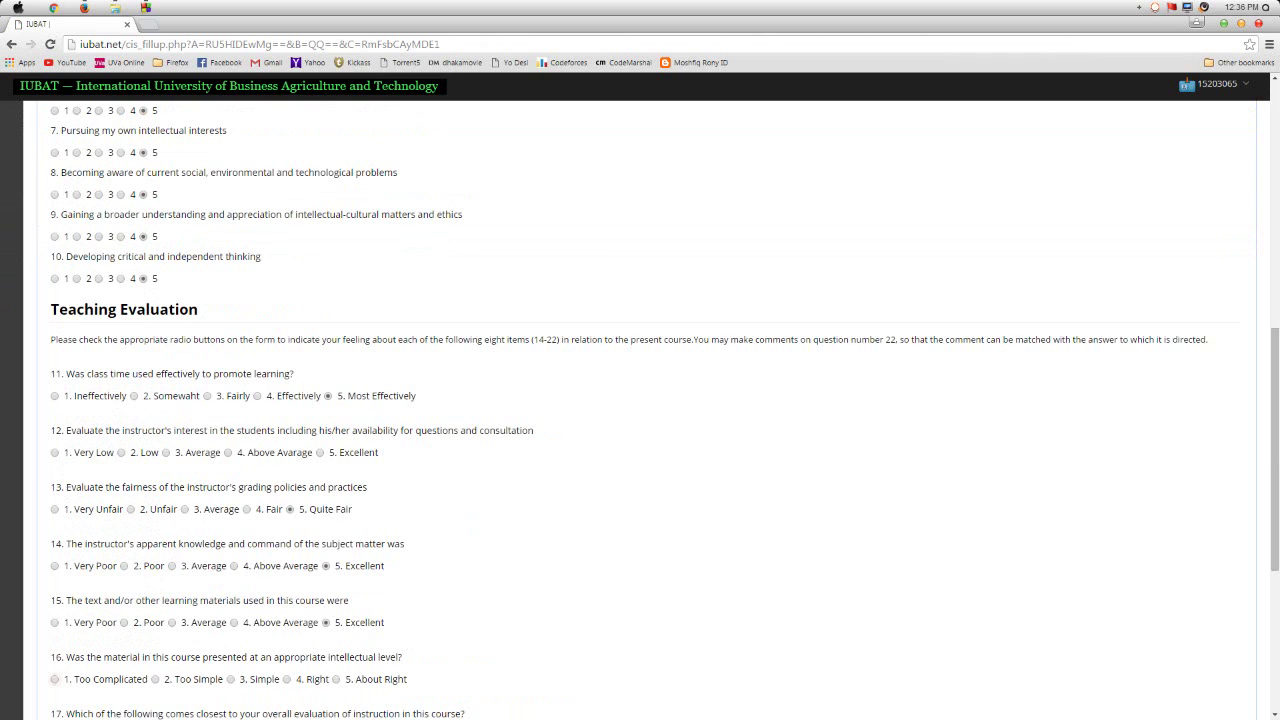
left_click(336, 679)
scroll(336, 600, "down", 3)
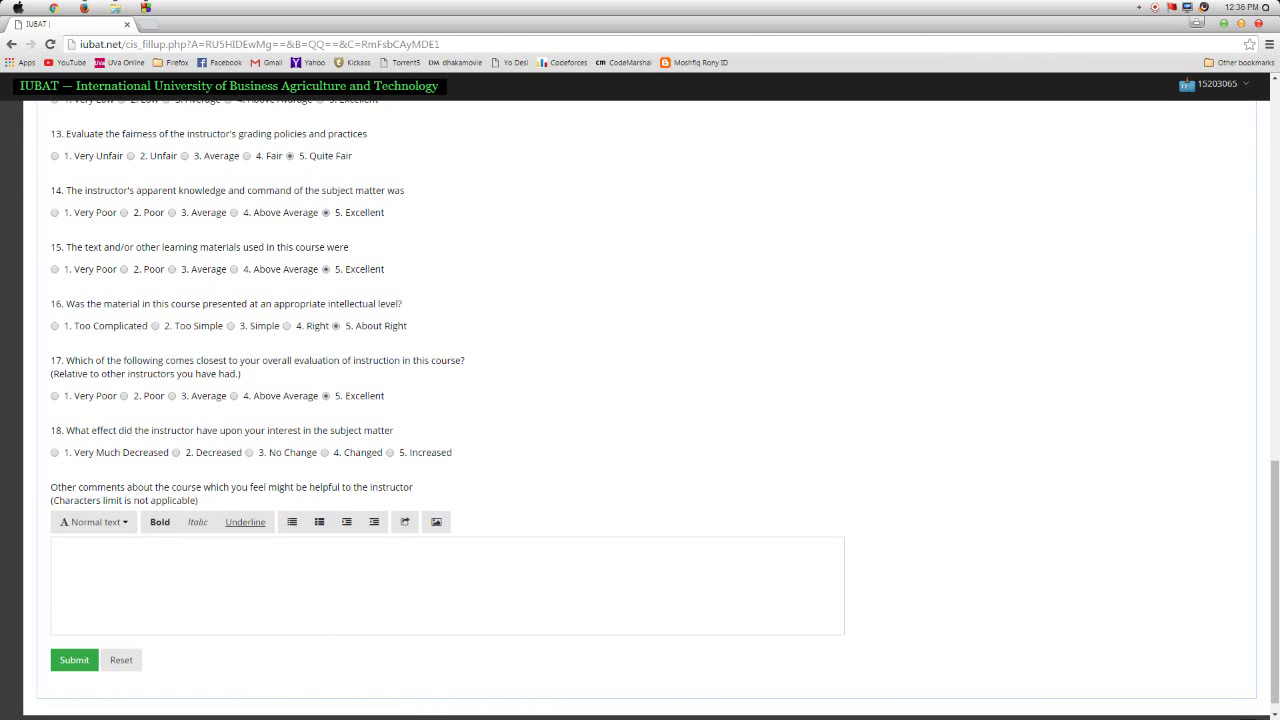
scroll(640, 400, "up", 3)
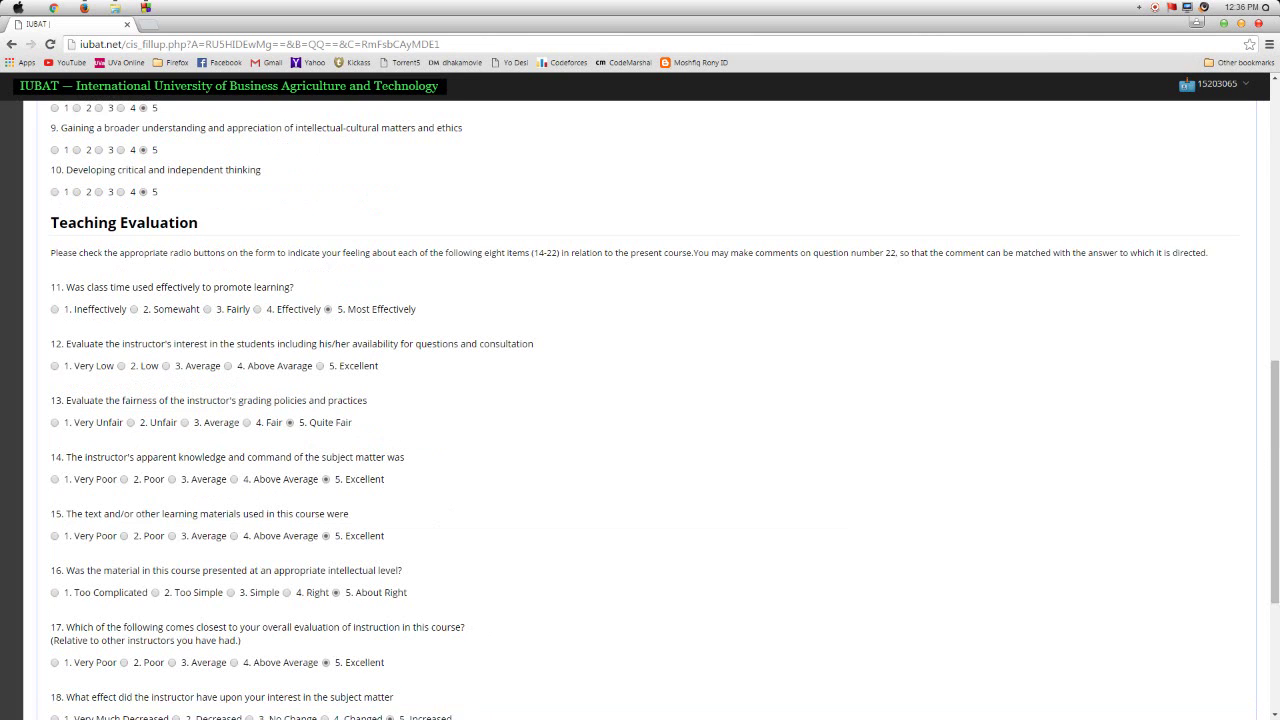
scroll(640, 400, "down", 3)
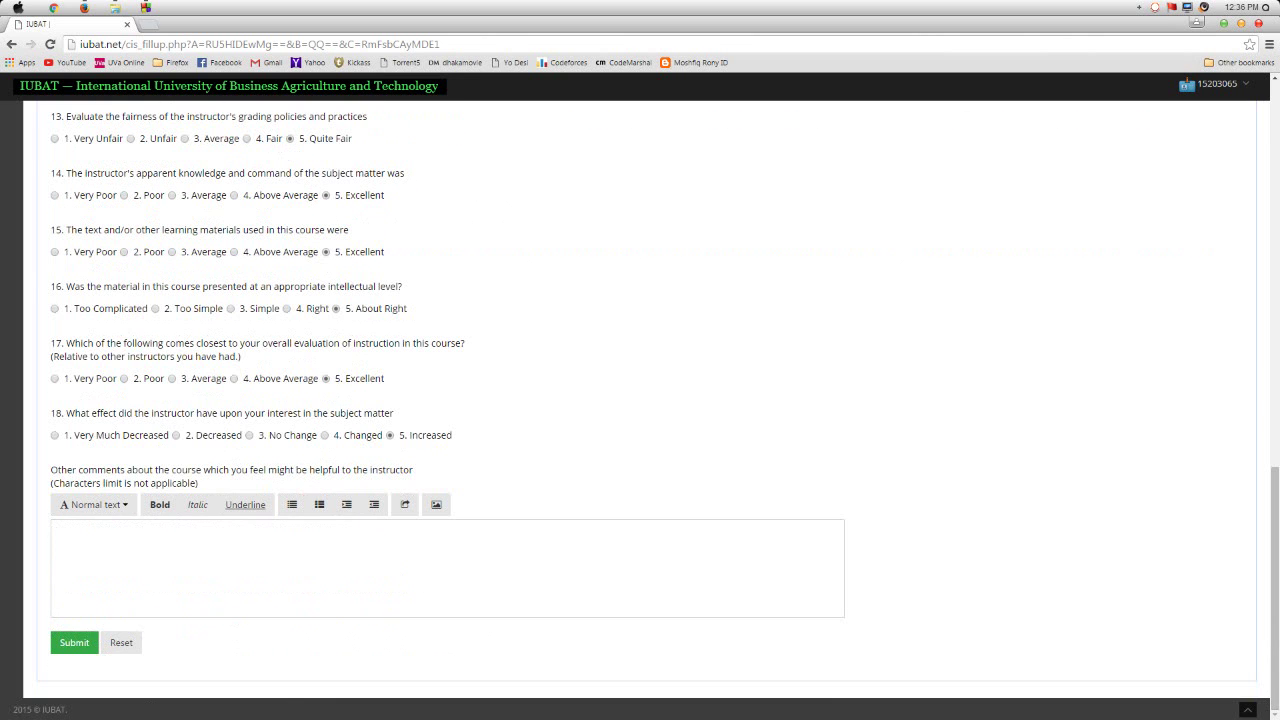
left_click(74, 642)
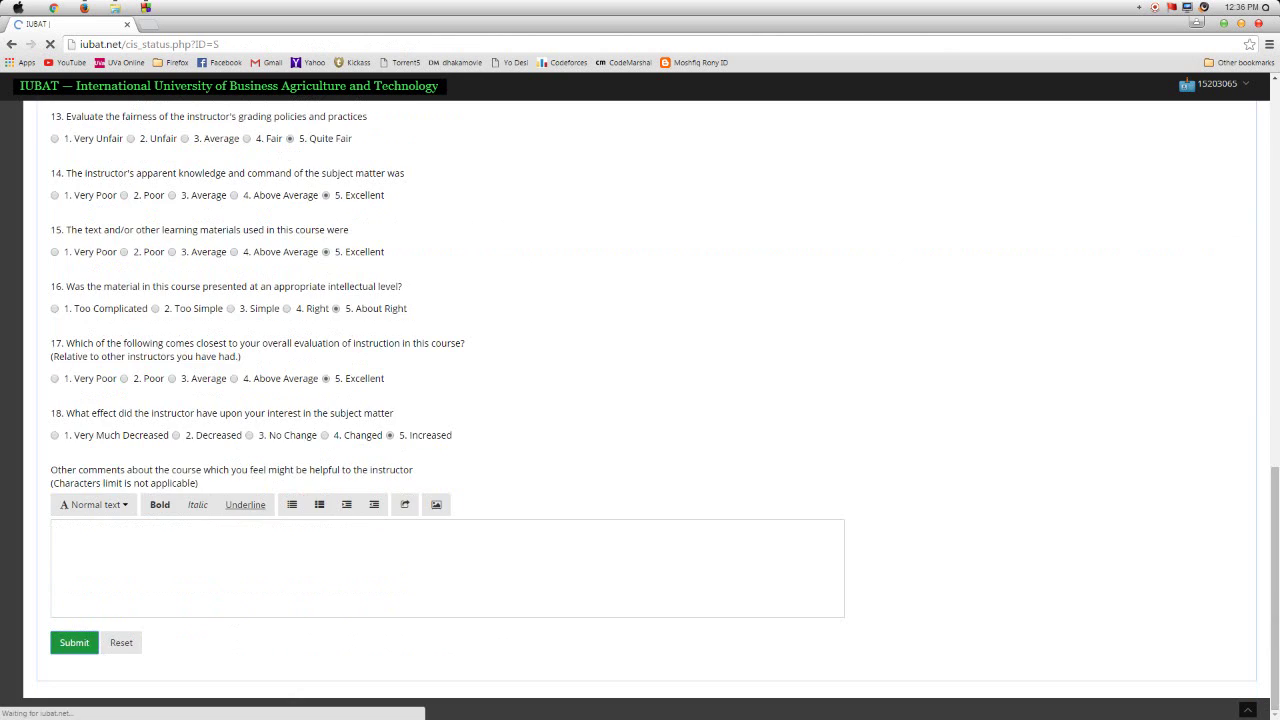
Fill in the MAT 147 form with attendance "Missed less than three", credit hours 14-27, and 5 for course objectives 1 to 9
left_click(1117, 352)
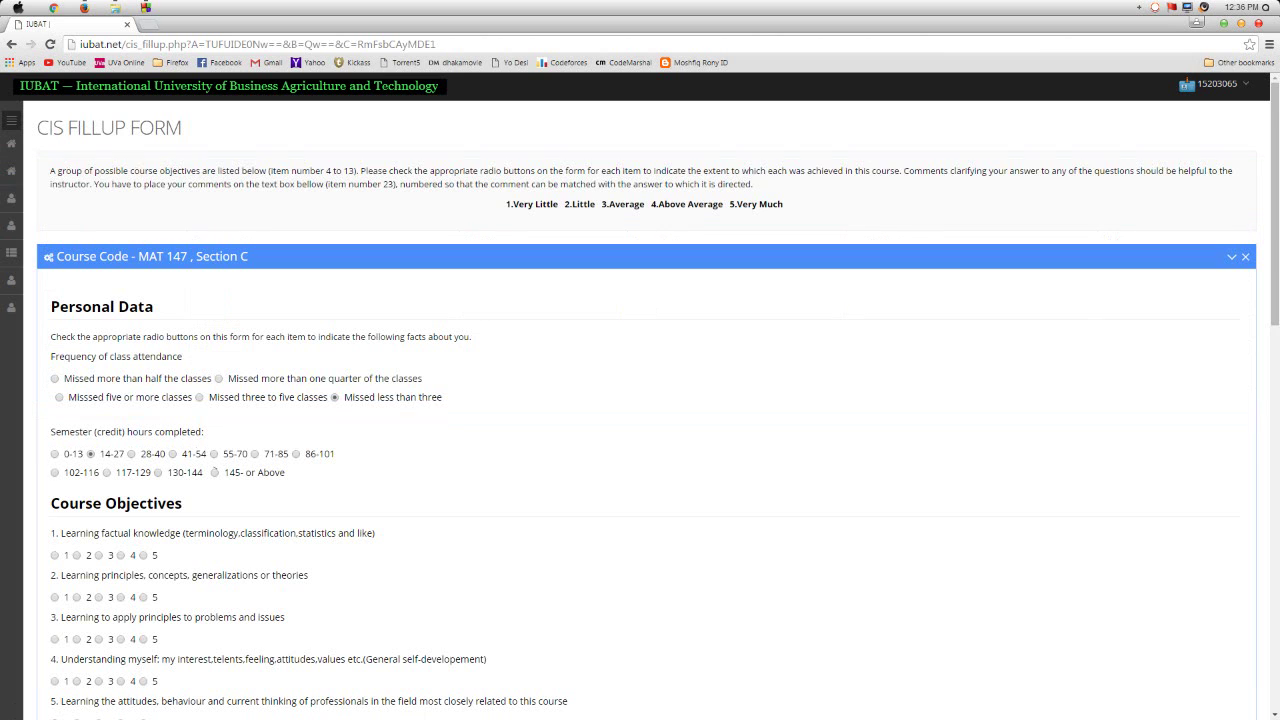
scroll(640, 400, "down", 2)
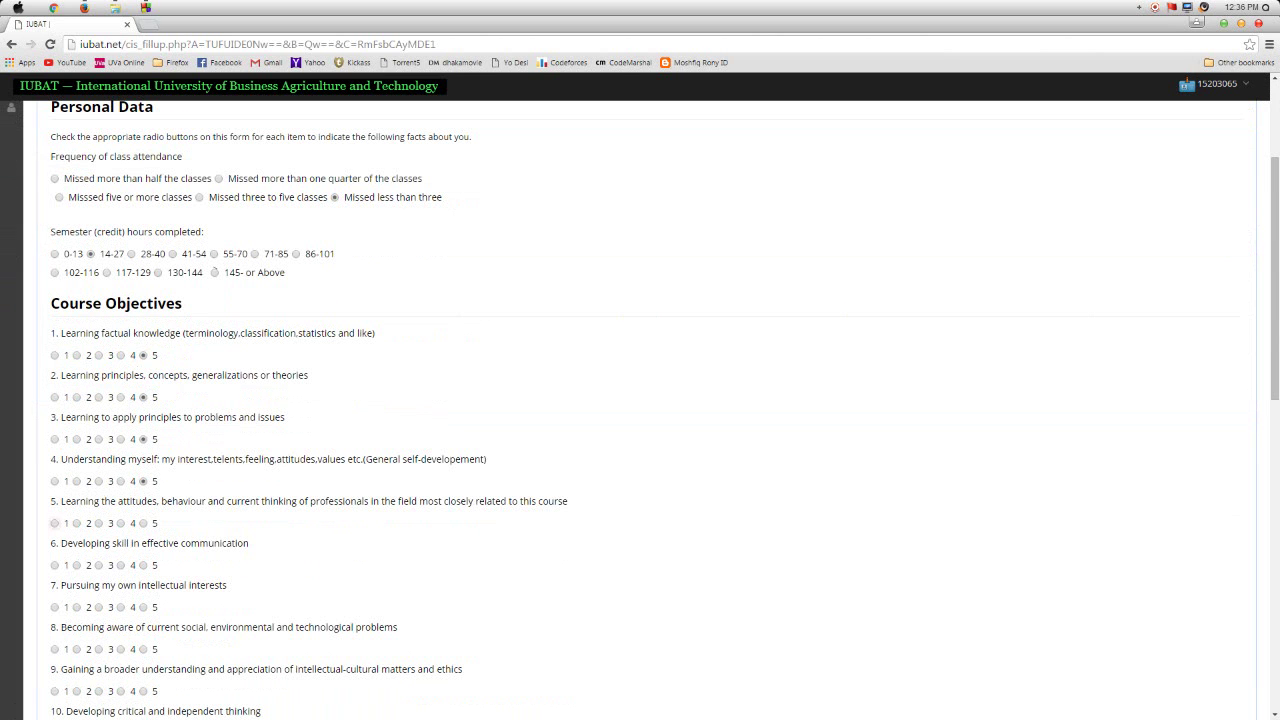
scroll(640, 400, "down", 3)
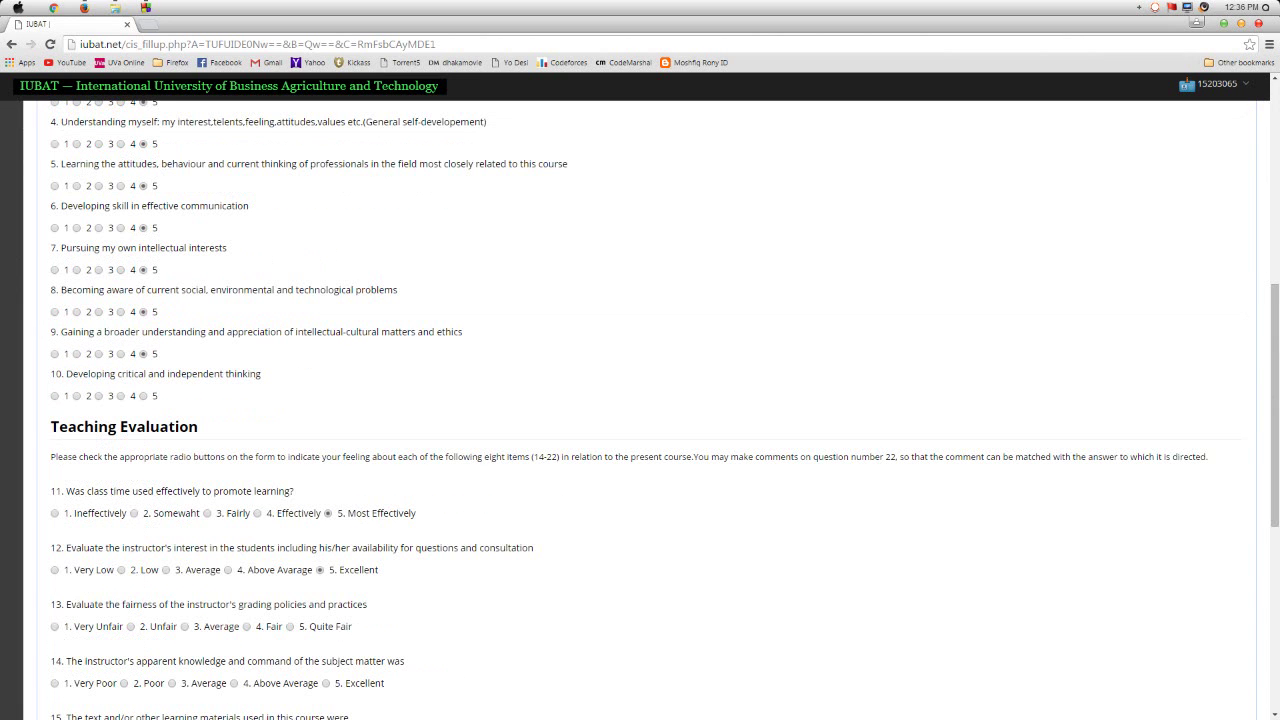
Answer MAT 147 teaching questions 11 to 18 with option 5, rate the skipped objective 10, and submit the form
scroll(640, 400, "down", 3)
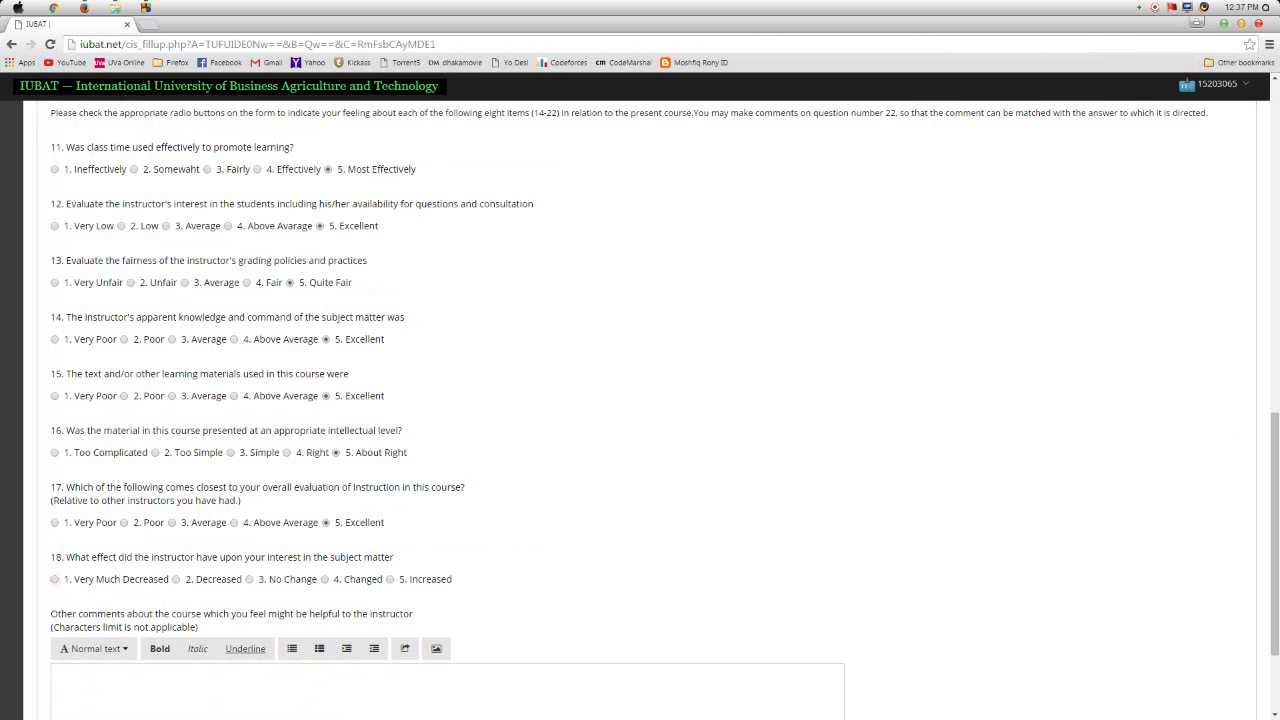
key("Up")
scroll(640, 400, "up", 5)
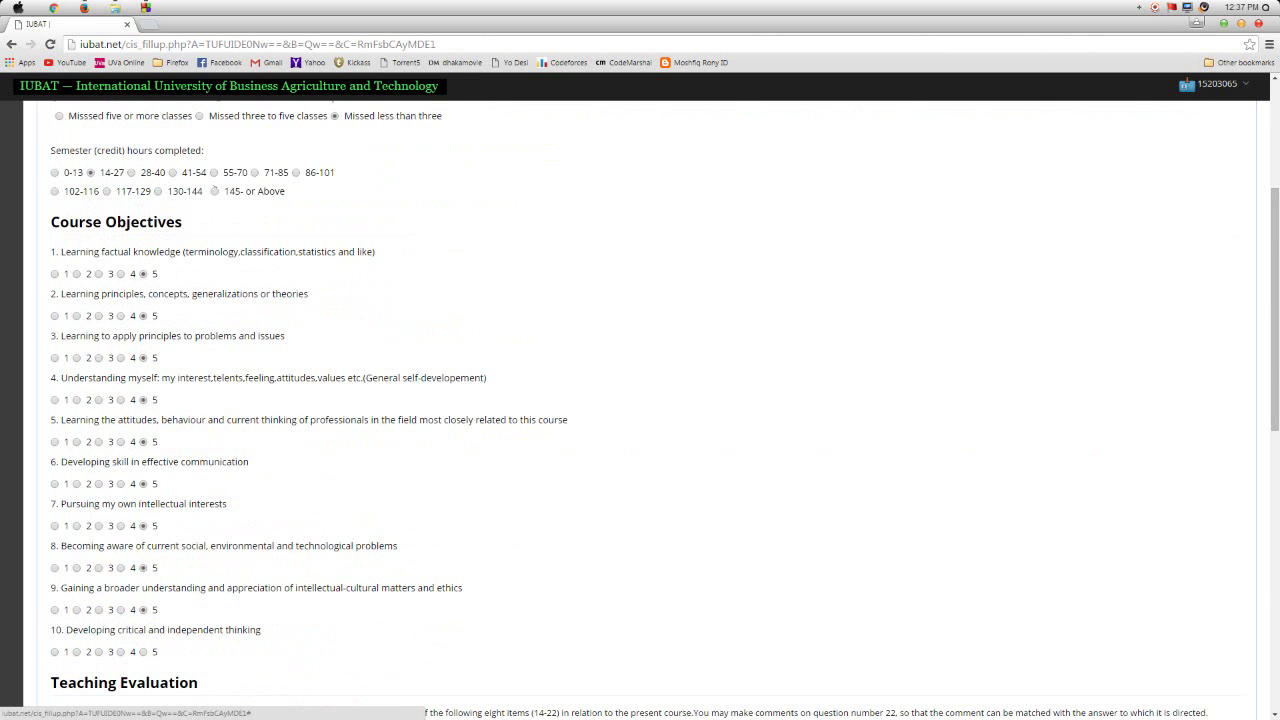
scroll(640, 400, "down", 7)
key("Return")
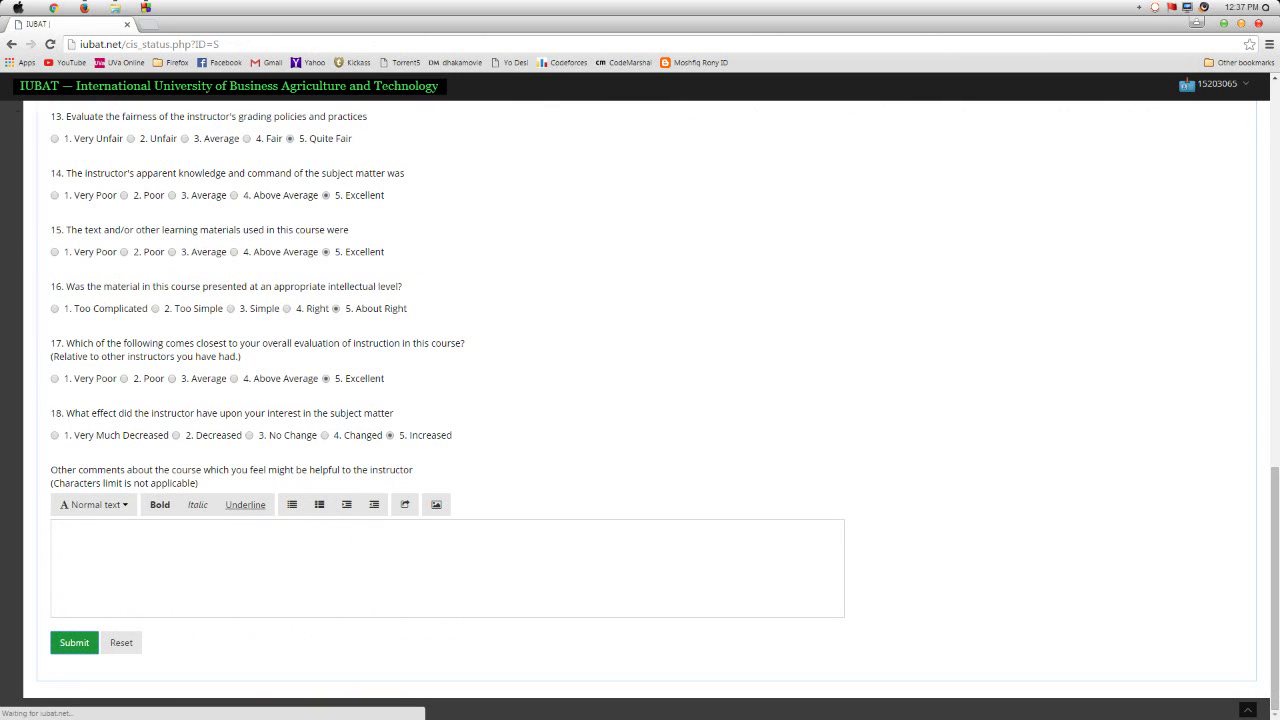
Open the PHI 114 form and choose attendance "Missed less than three", credit hours 14-27, and 5 for all ten course objectives and question 11
left_click(1118, 377)
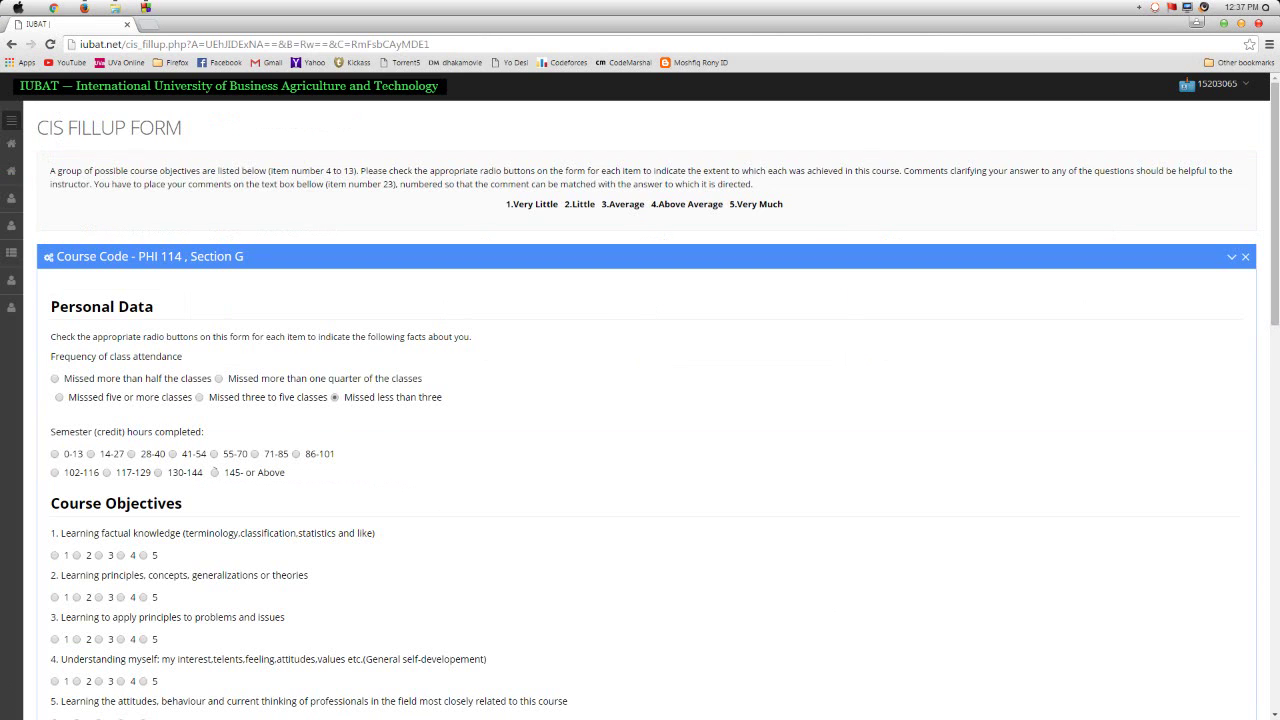
scroll(640, 400, "down", 3)
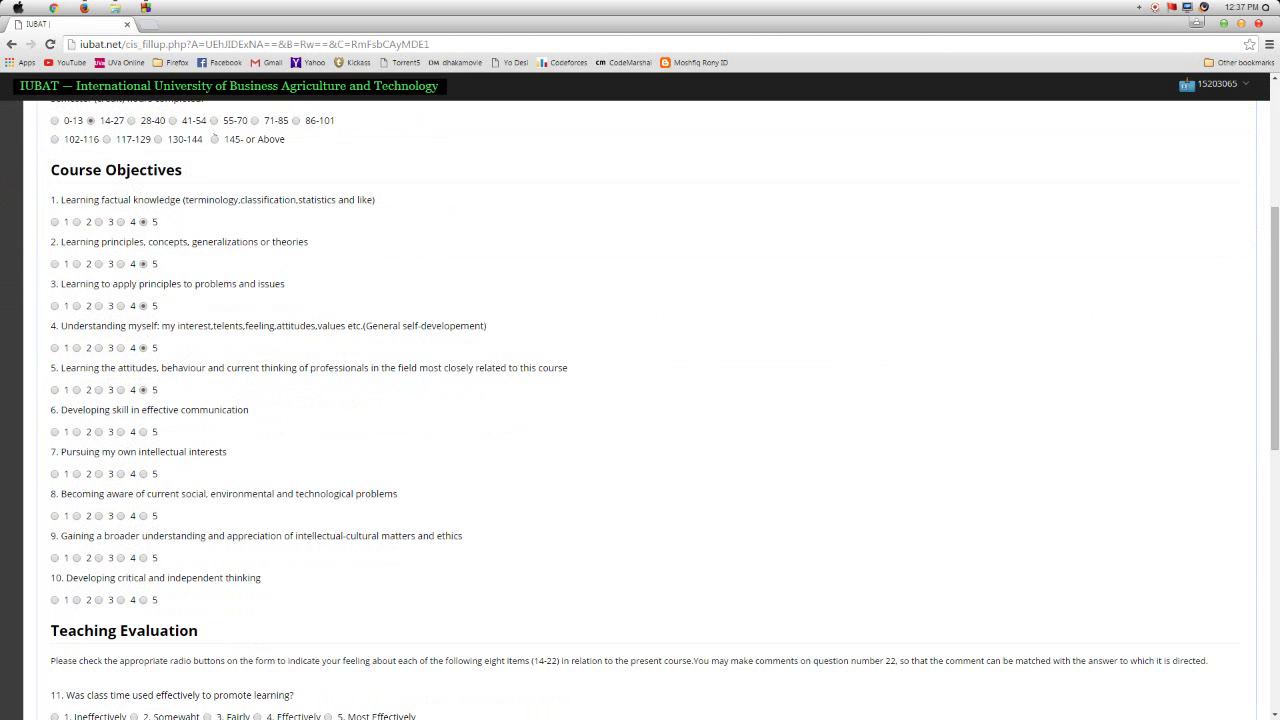
key("Left")
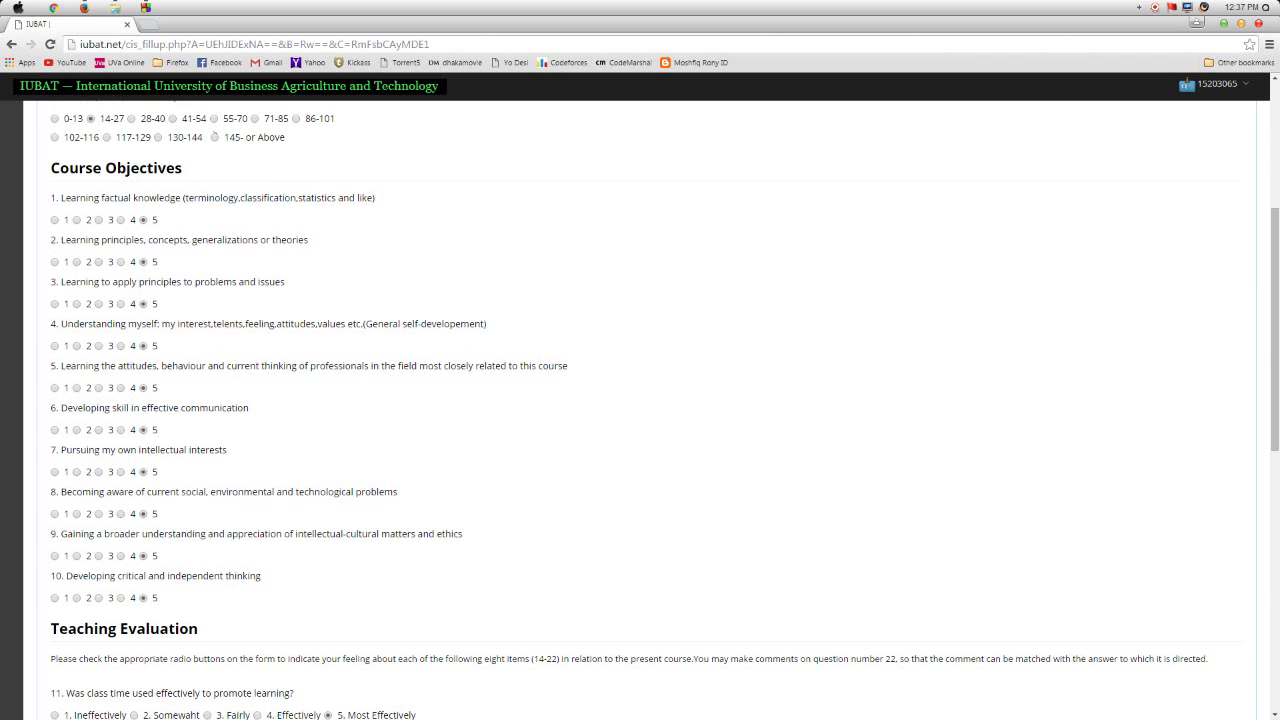
Answer PHI 114 teaching evaluation questions 12 to 18 with option 5 and submit the form
key("Tab")
key("Left")
key("Tab")
key("Left")
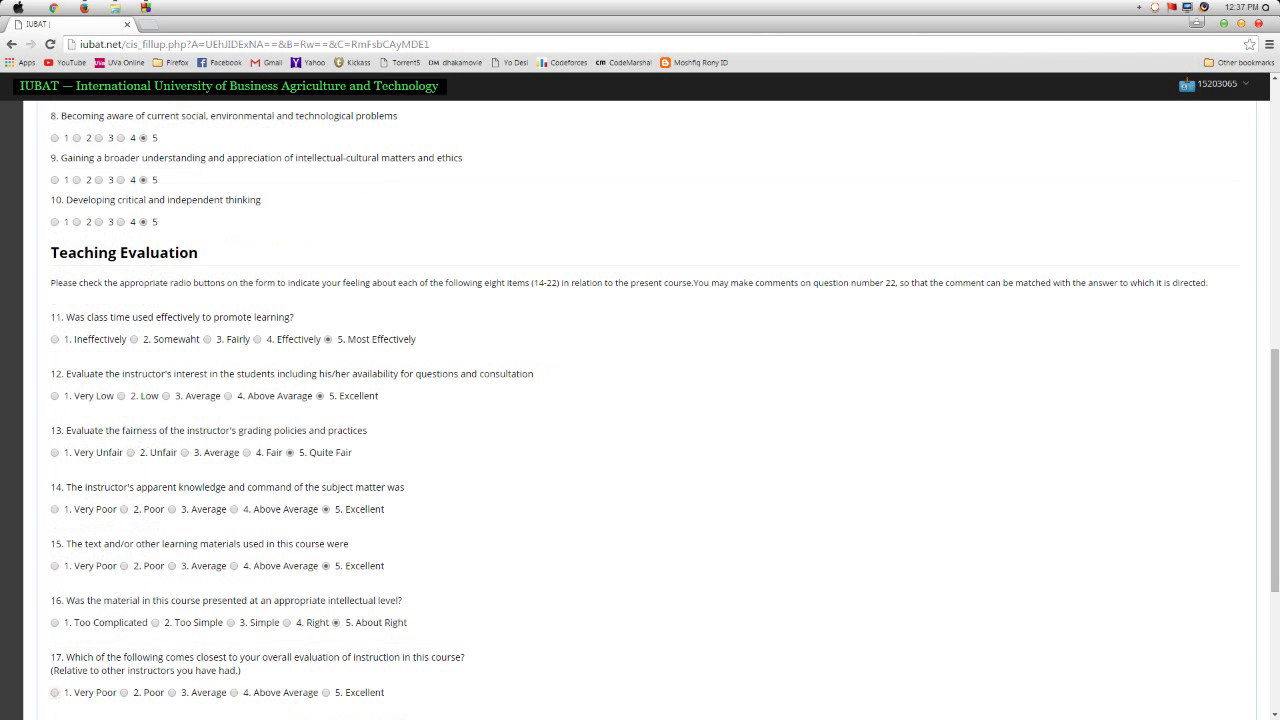
key("Left")
key("Tab")
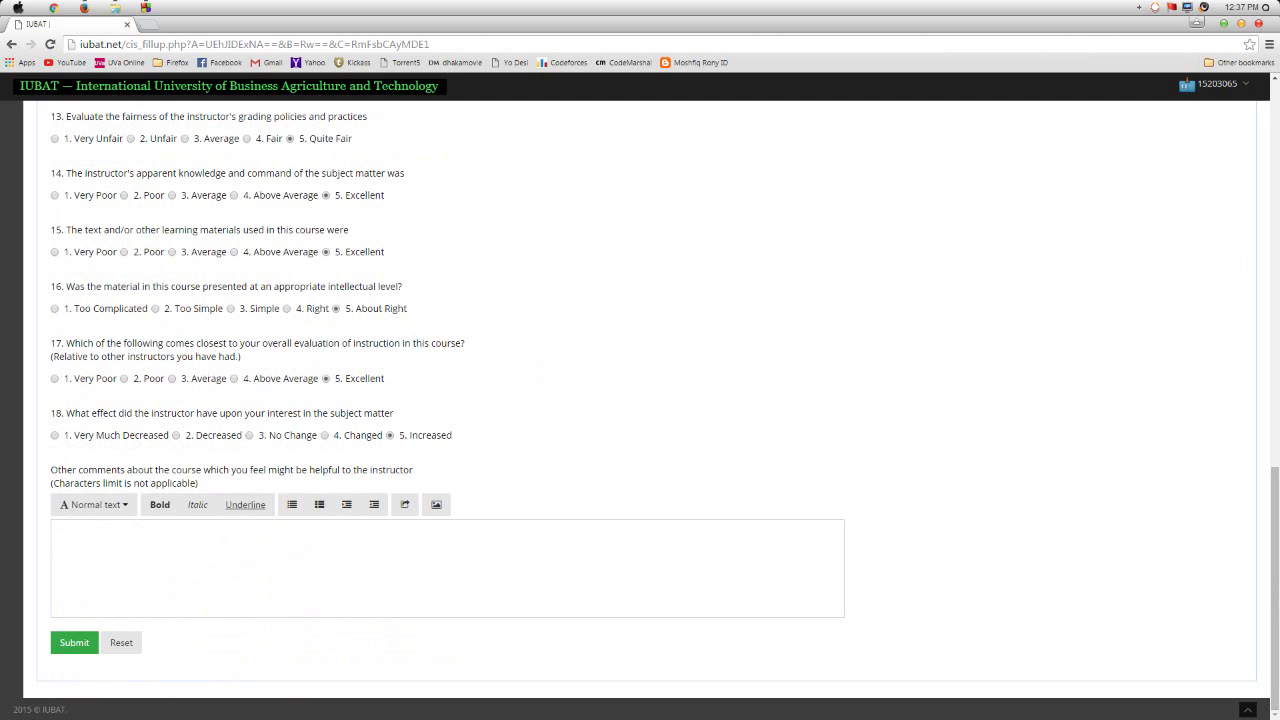
key("Tab")
key("Return")
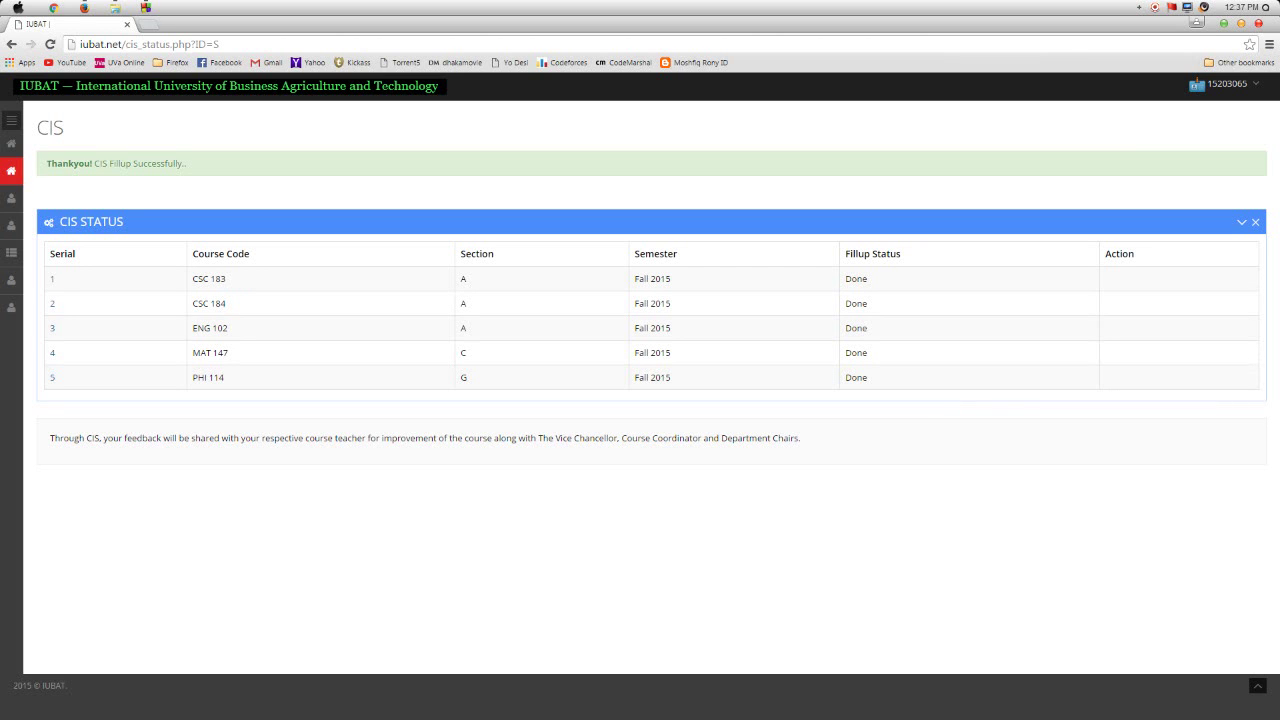
Open the semester result page and log out of the student portal
mouse_move(46, 163)
left_mouse_down()
mouse_move(190, 163)
mouse_move(46, 163)
left_mouse_up()
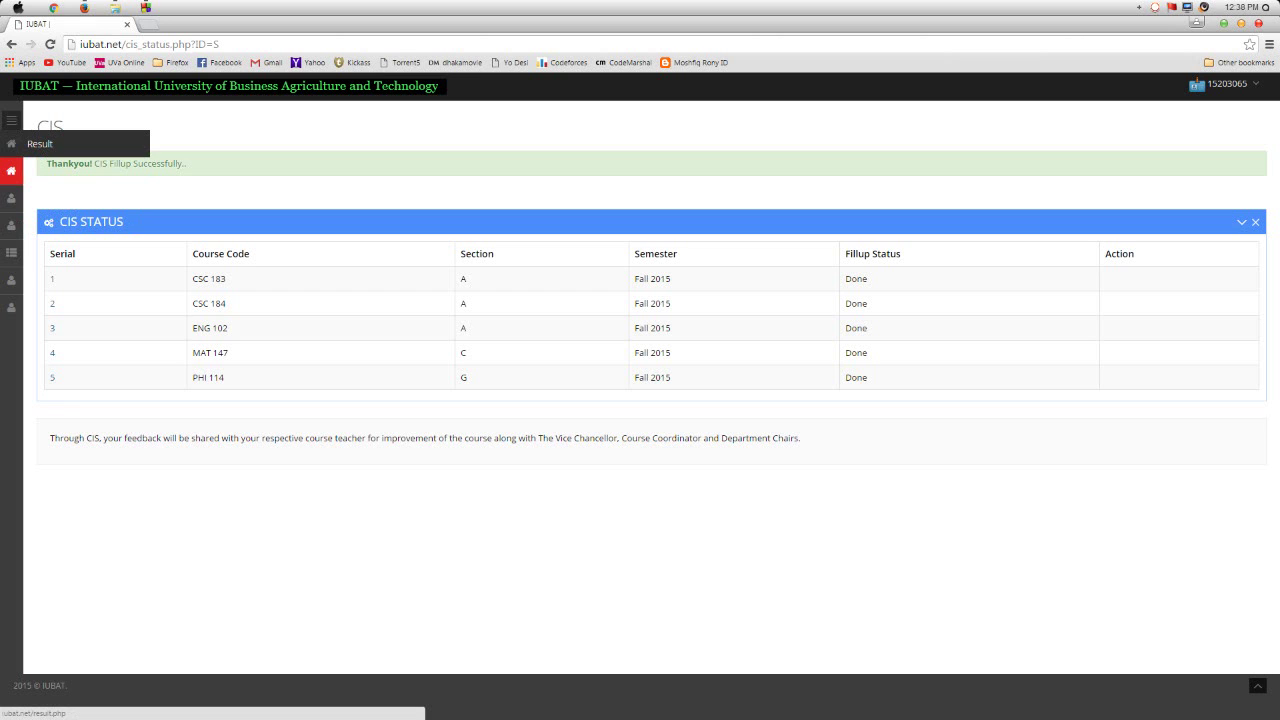
left_click(11, 143)
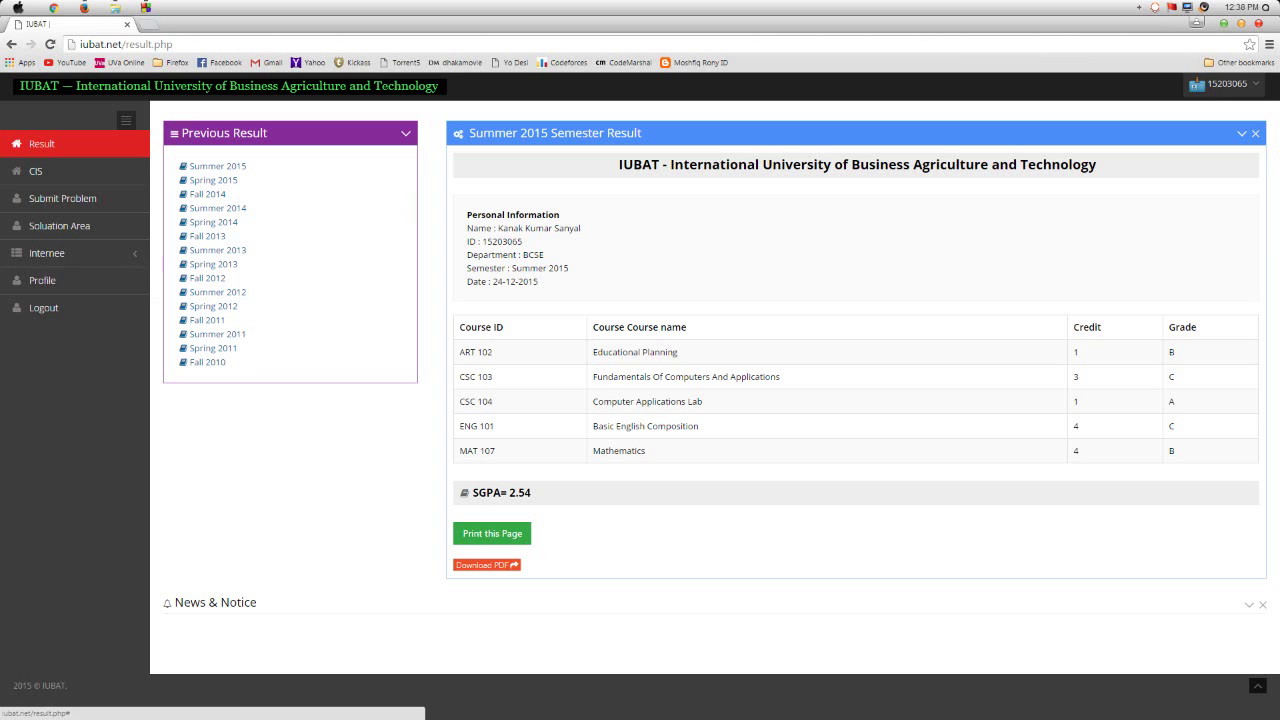
left_click(1222, 84)
left_click(1200, 141)
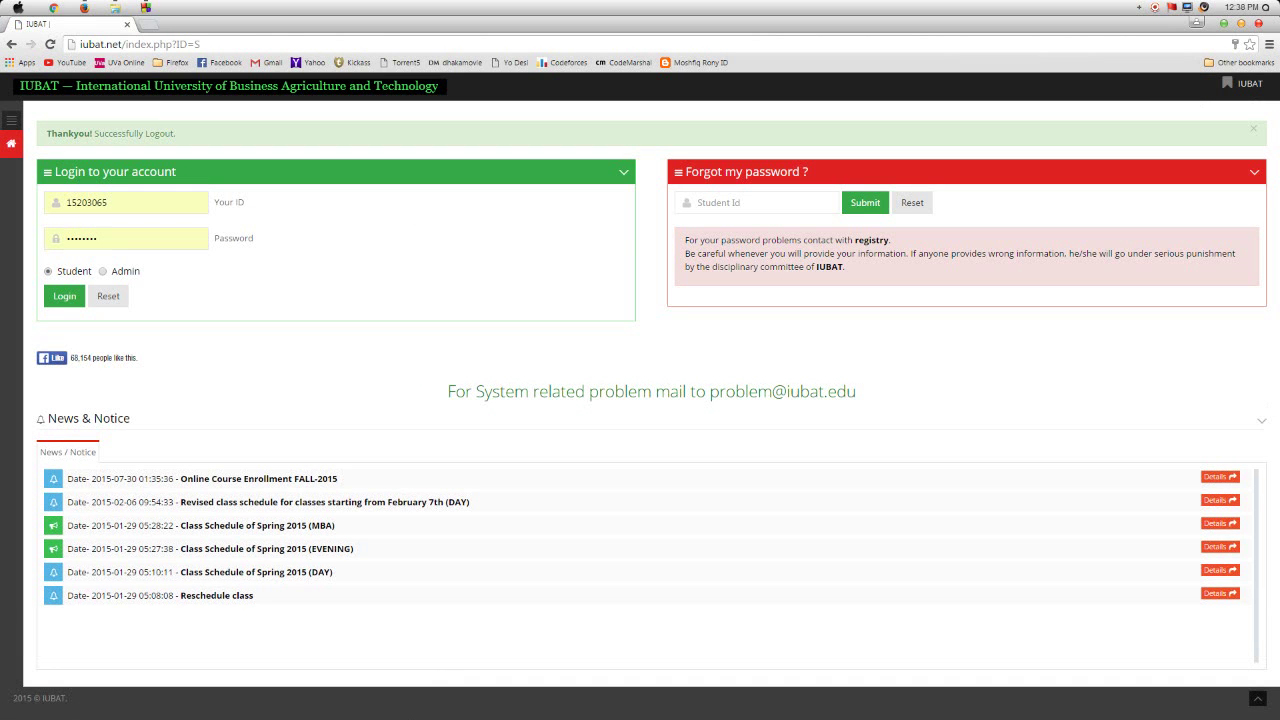
Put the browser window away and return to the desktop
left_click(1239, 22)
right_click(114, 206)
left_click(149, 243)
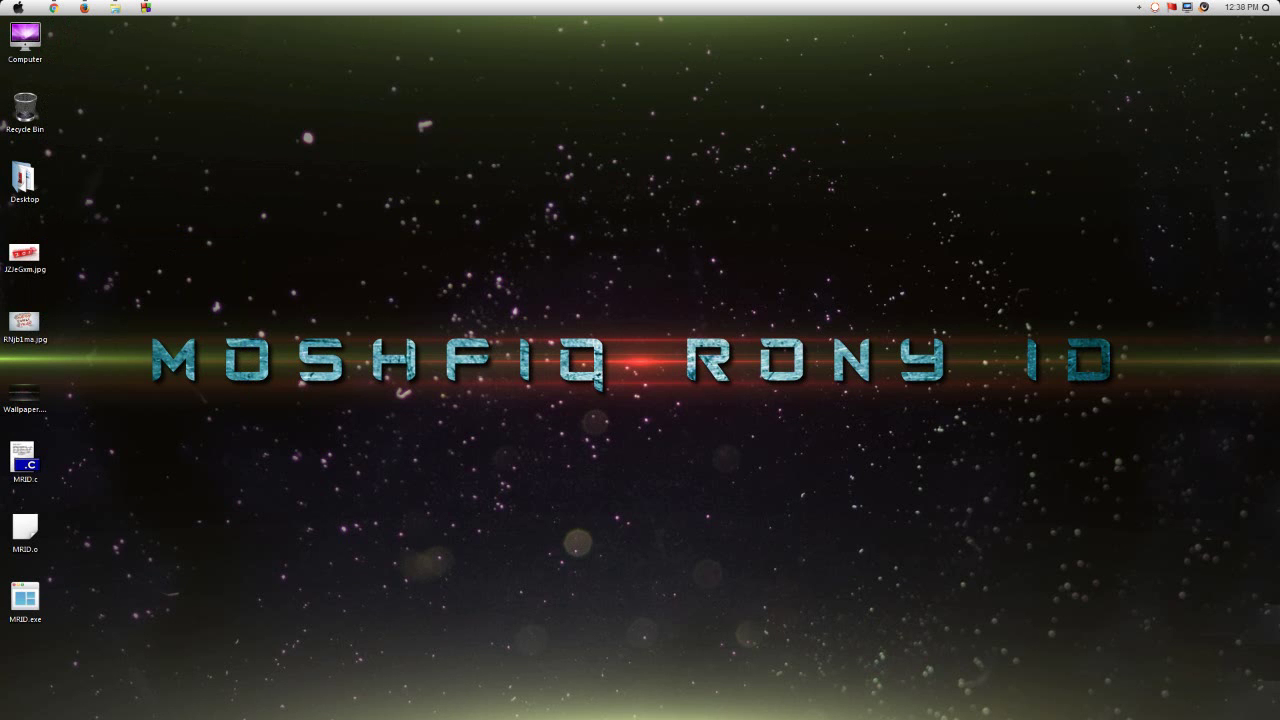